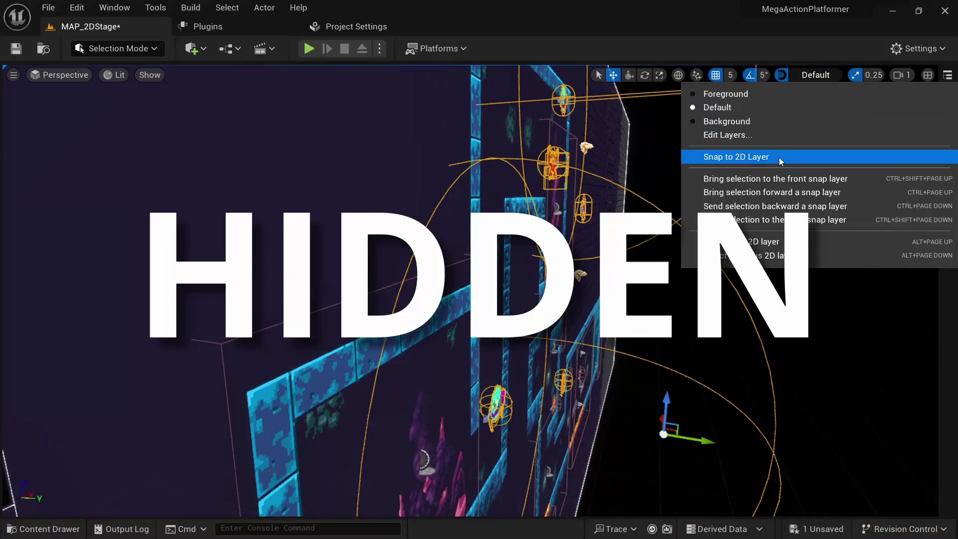
# Snap the selected enemies in the 2D stage to the Default 2D layer.
pyautogui.click(781, 161)
pyautogui.moveTo(781, 161); pyautogui.dragTo(644, 175, button='right')
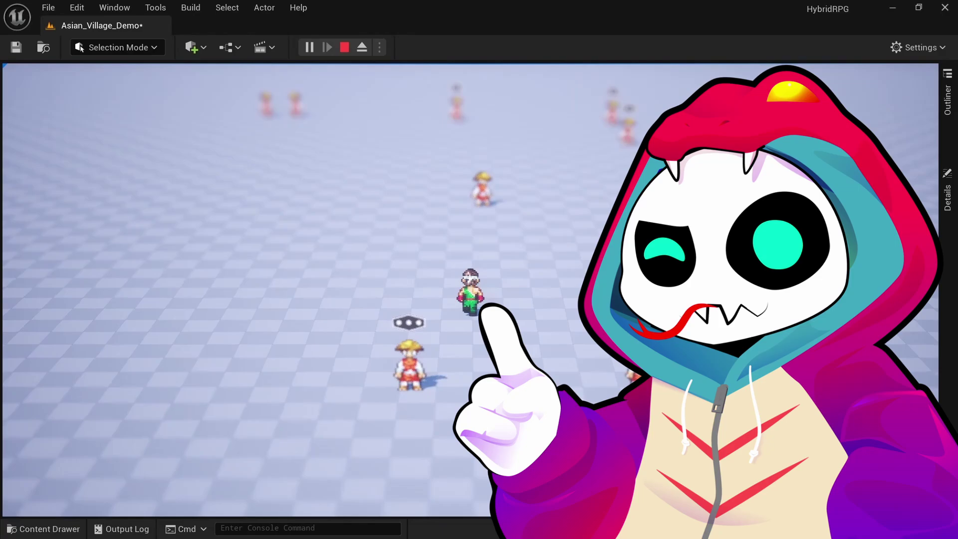
pyautogui.press('d')
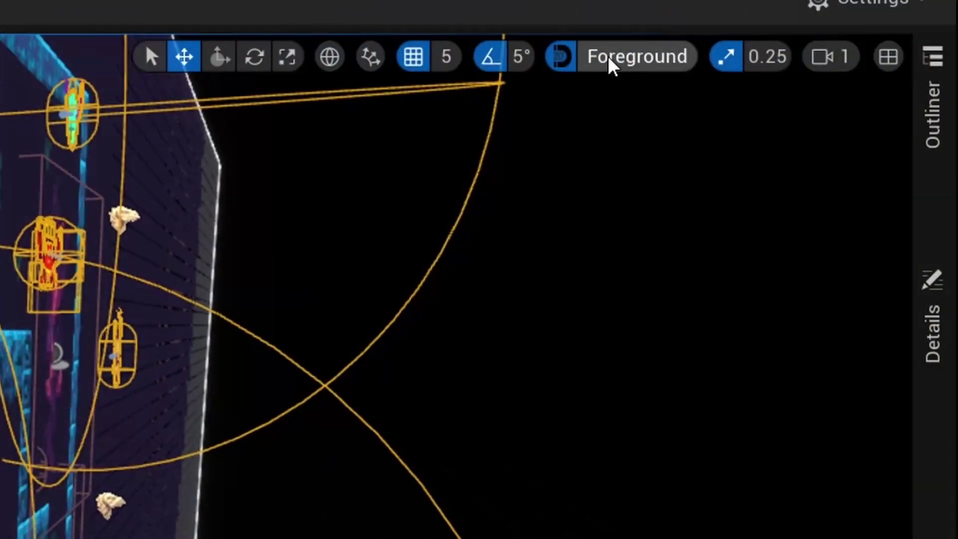
# Switch the active snap layer from Foreground to Default and snap the selected enemies to it.
pyautogui.click(607, 59)
pyautogui.click(560, 143)
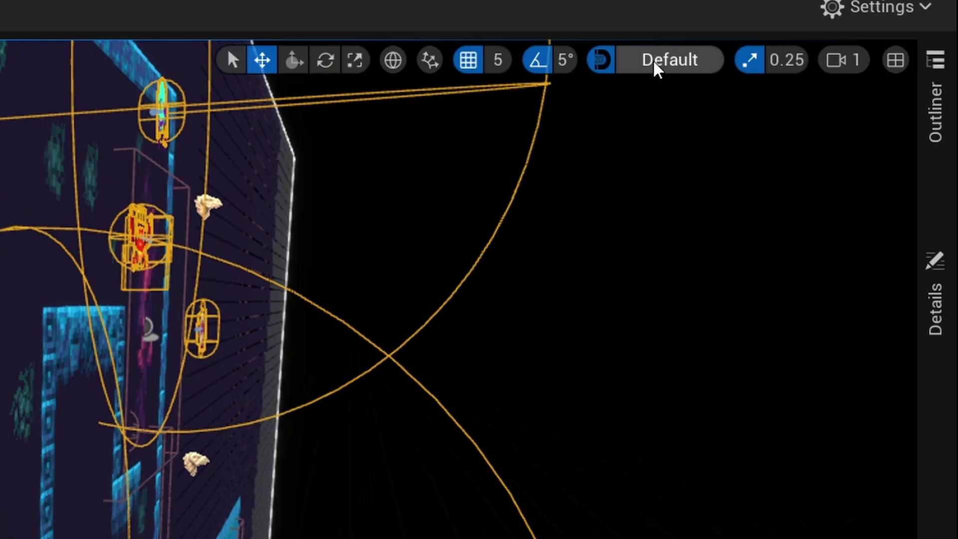
pyautogui.click(654, 63)
pyautogui.click(781, 160)
pyautogui.moveTo(780, 160); pyautogui.dragTo(739, 165, button='right')
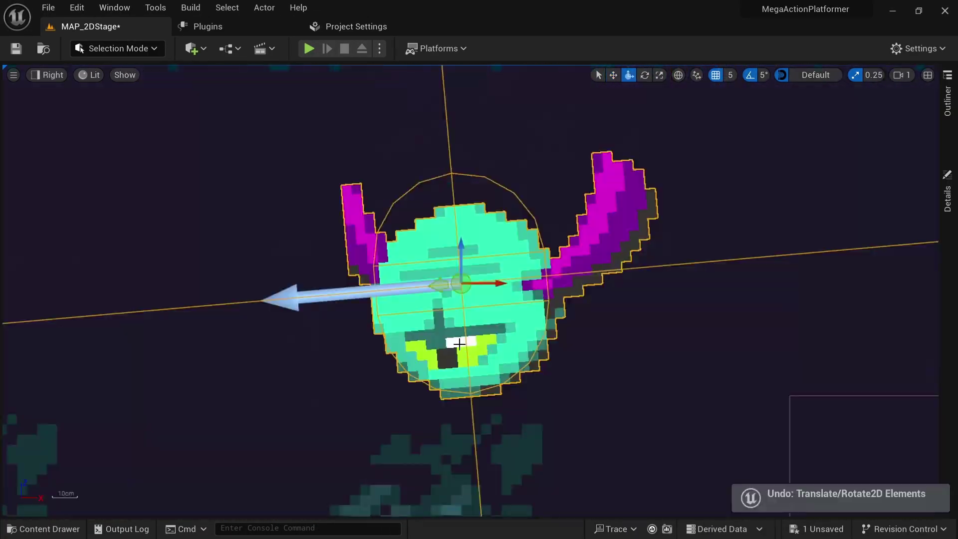
# Nudge the green horned enemy with the combined 2D translate and rotate widget.
pyautogui.moveTo(464, 280); pyautogui.dragTo(457, 279)
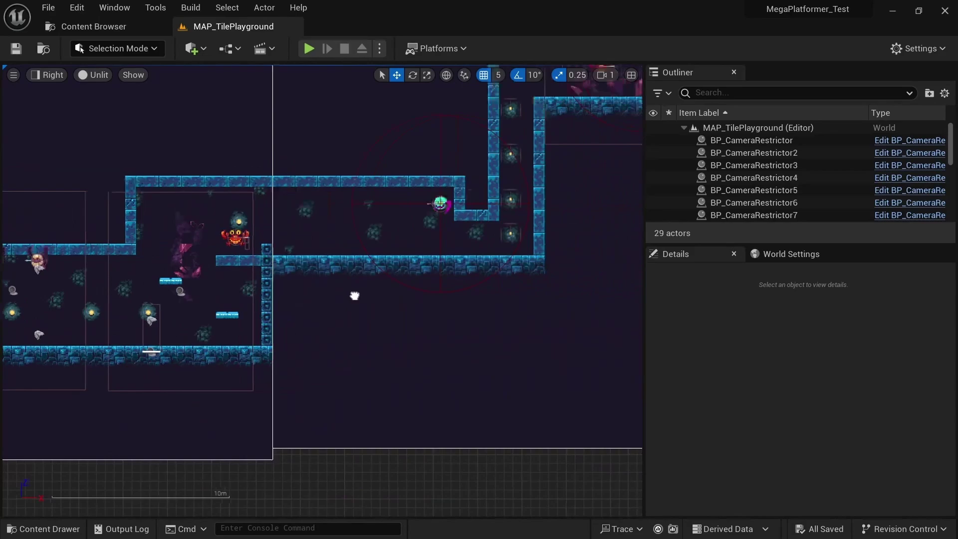
pyautogui.moveTo(355, 296); pyautogui.dragTo(148, 347, button='right')
pyautogui.scroll(-2, 365, 329)
pyautogui.moveTo(468, 340); pyautogui.dragTo(255, 290, button='right')
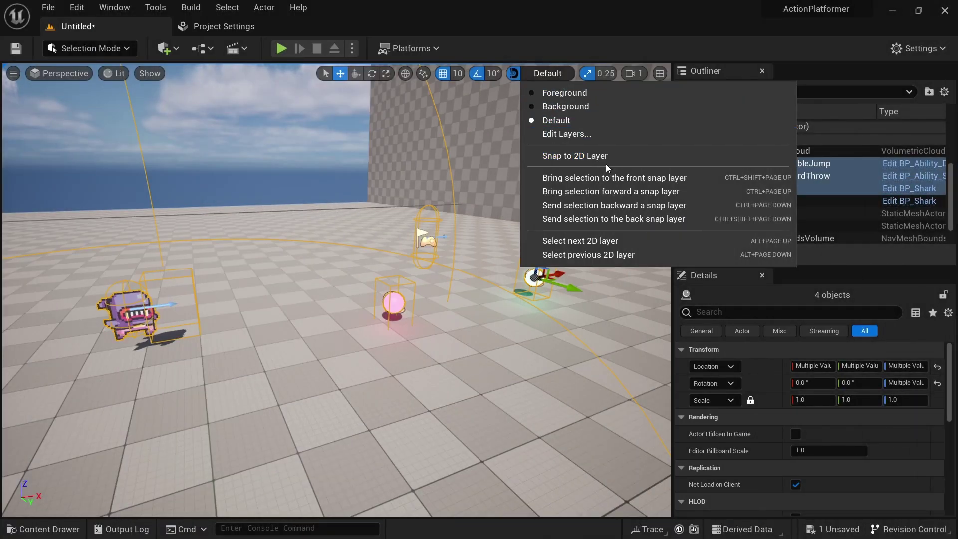
# Snap the four selected actors to the Default 2D layer and play-test the level with the pirate character.
pyautogui.click(606, 155)
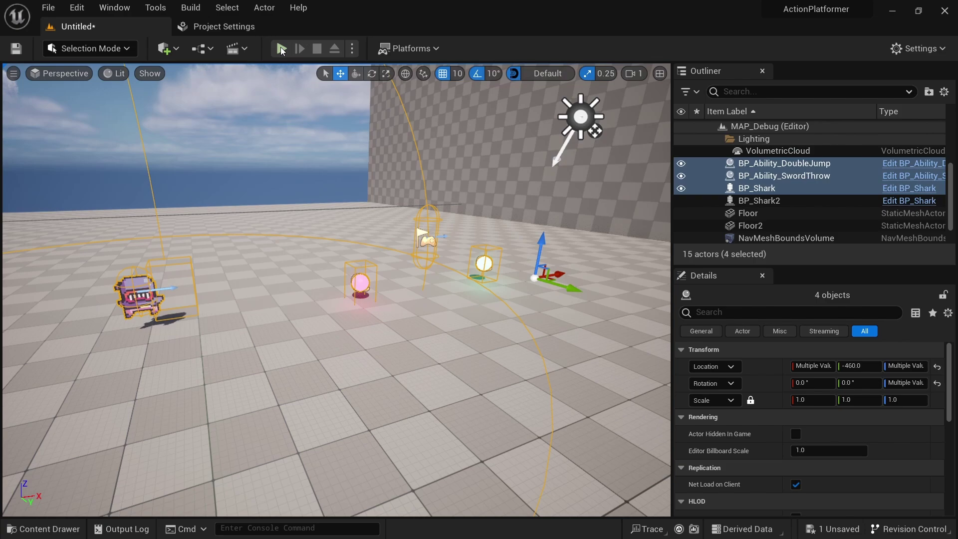
pyautogui.click(281, 48)
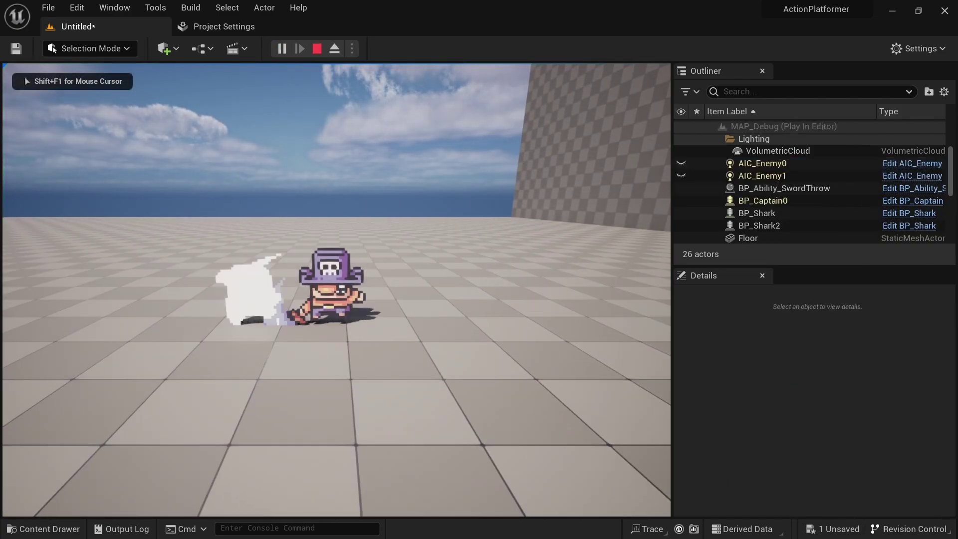
pyautogui.press('d')
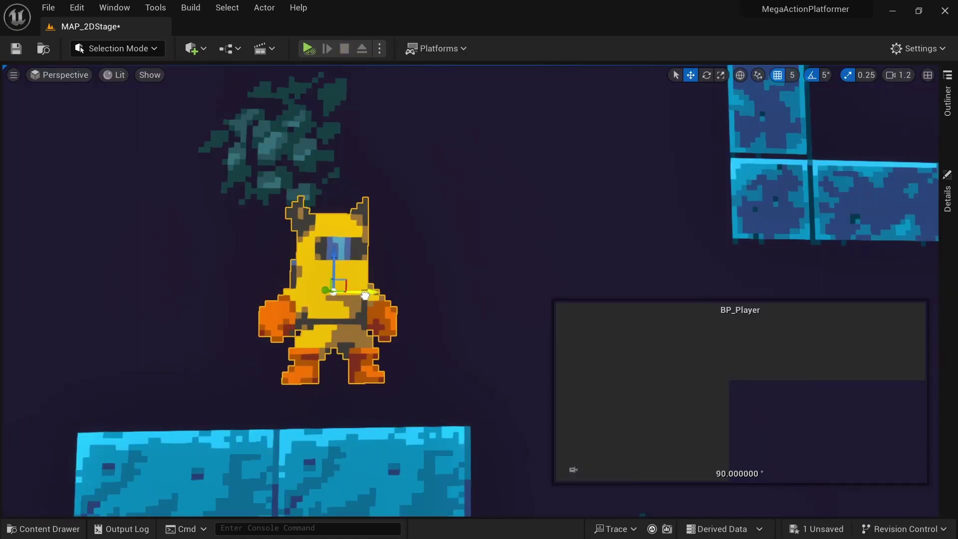
# Move the yellow player character sideways and upward above the blue platform, and inspect its placement from other angles.
pyautogui.moveTo(365, 295); pyautogui.dragTo(425, 298)
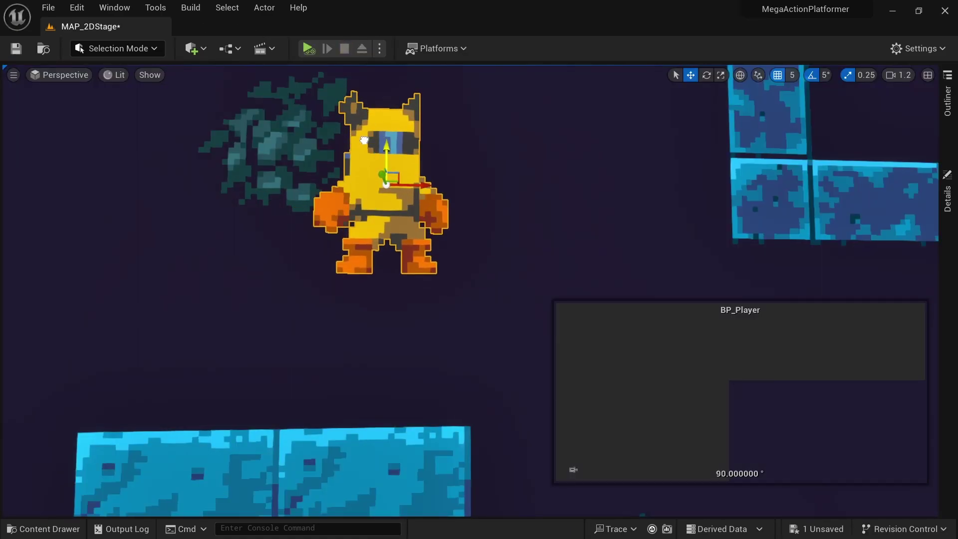
pyautogui.moveTo(390, 225); pyautogui.dragTo(390, 208)
pyautogui.press('d')
pyautogui.moveTo(391, 207); pyautogui.dragTo(484, 250, button='right')
pyautogui.press('a')
pyautogui.keyDown('alt'); pyautogui.moveTo(395, 255); pyautogui.dragTo(407, 255); pyautogui.keyUp('alt')
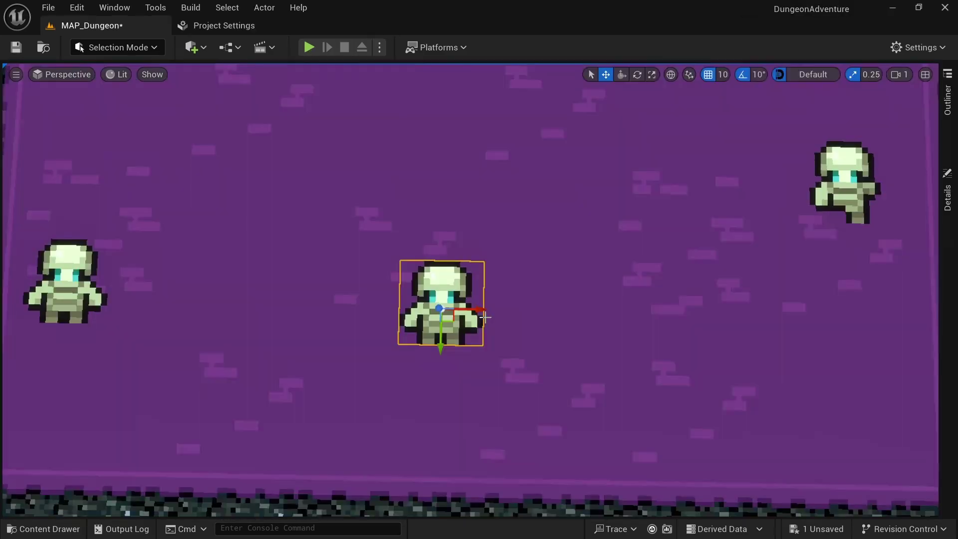
# Reposition the middle enemy sprite on the purple dungeon floor along its horizontal axes.
pyautogui.moveTo(493, 309); pyautogui.dragTo(429, 299)
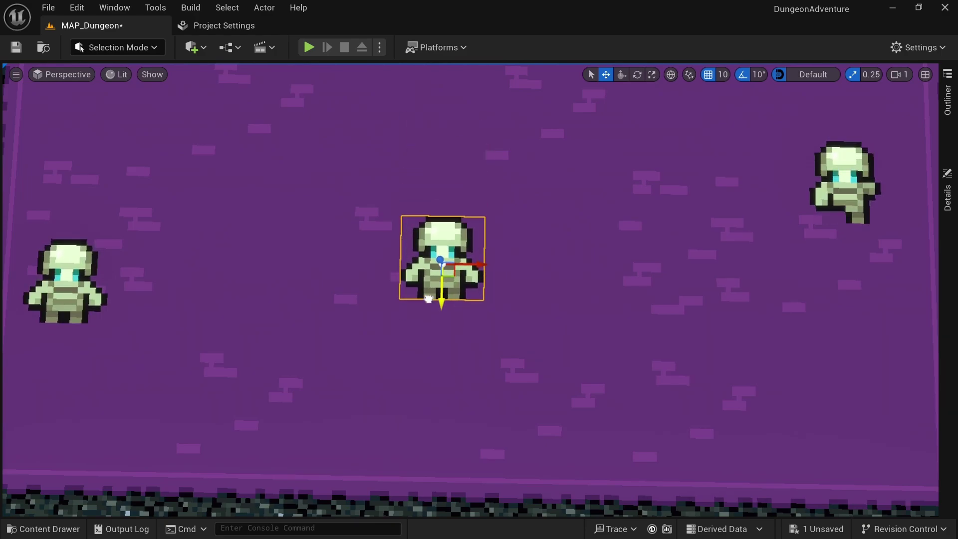
pyautogui.scroll(-5, 491, 429)
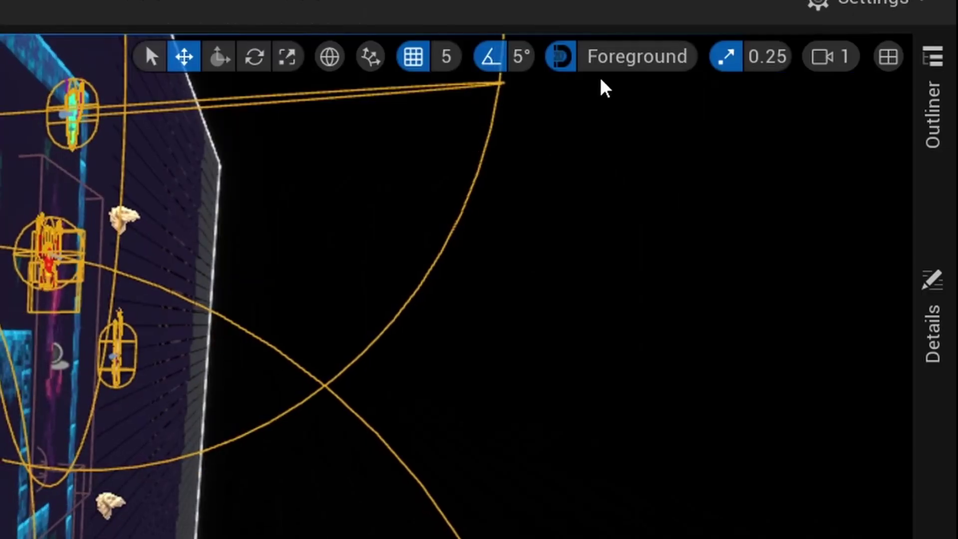
# Make Default the active snap layer for the 2D stage and snap the selected enemies to it.
pyautogui.click(604, 61)
pyautogui.click(603, 129)
pyautogui.click(603, 63)
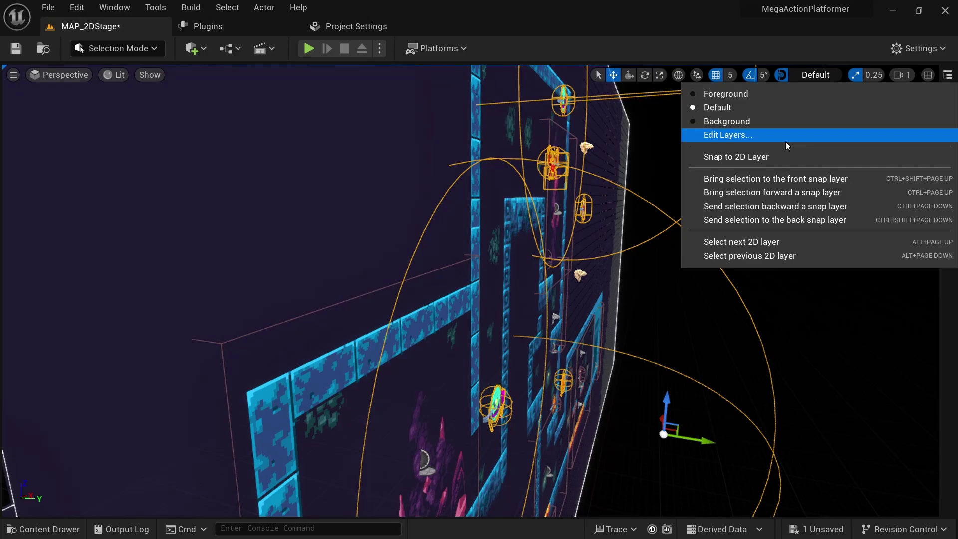
pyautogui.click(780, 157)
pyautogui.moveTo(639, 256); pyautogui.dragTo(534, 254, button='right')
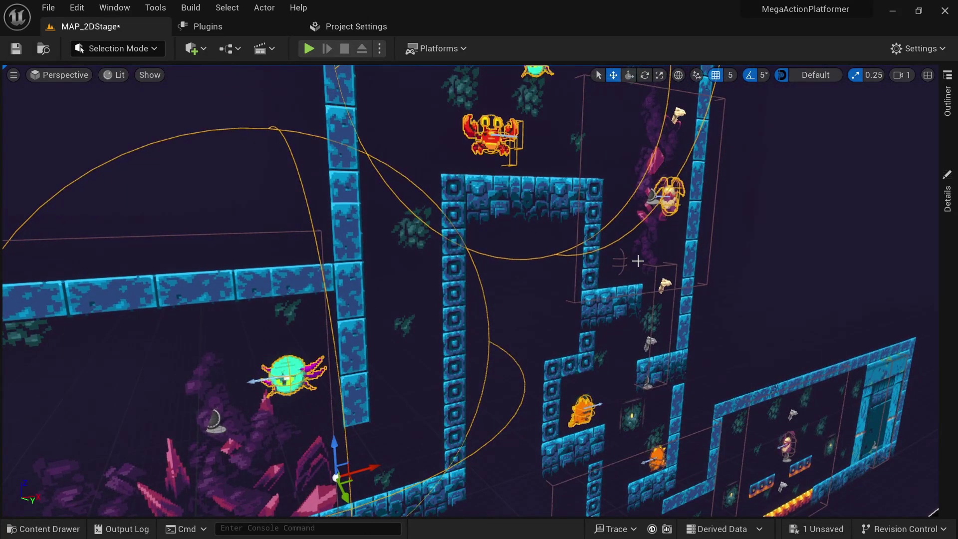
# Open the 2D editor section of the Project Settings.
pyautogui.click(78, 8)
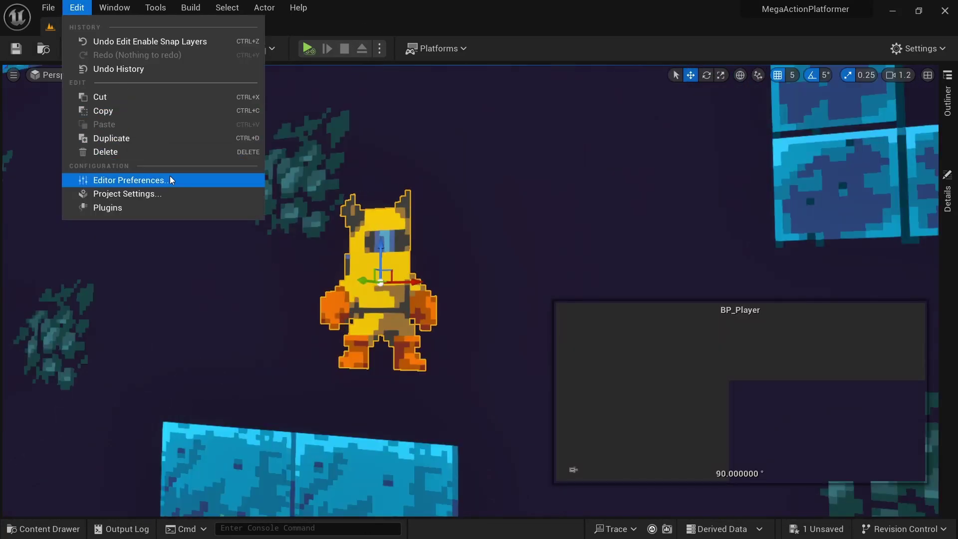
pyautogui.click(179, 194)
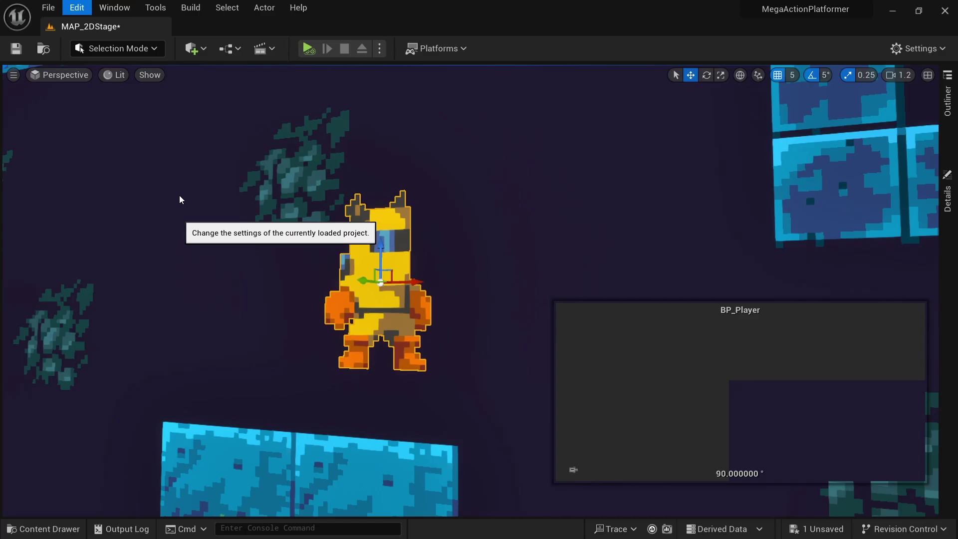
pyautogui.scroll(-10, 129, 182)
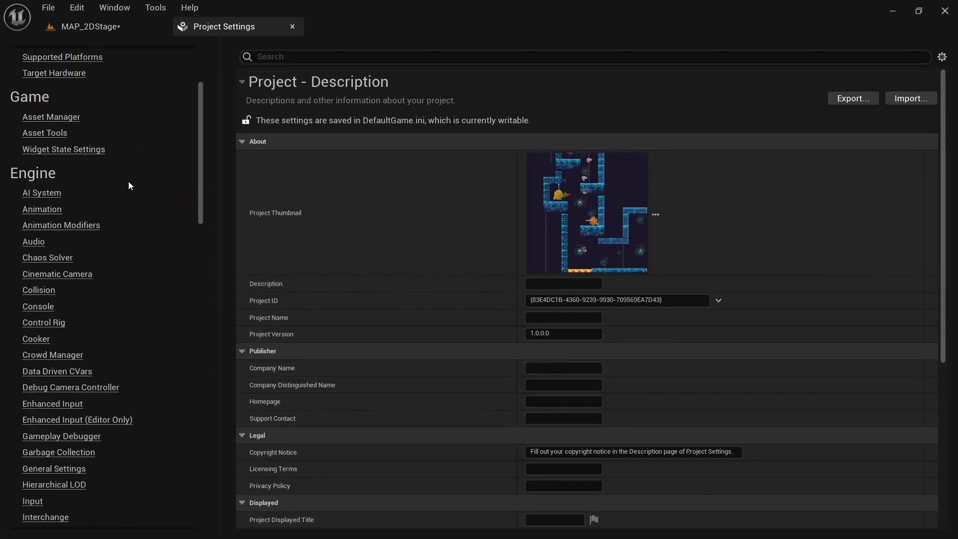
pyautogui.scroll(-8, 132, 187)
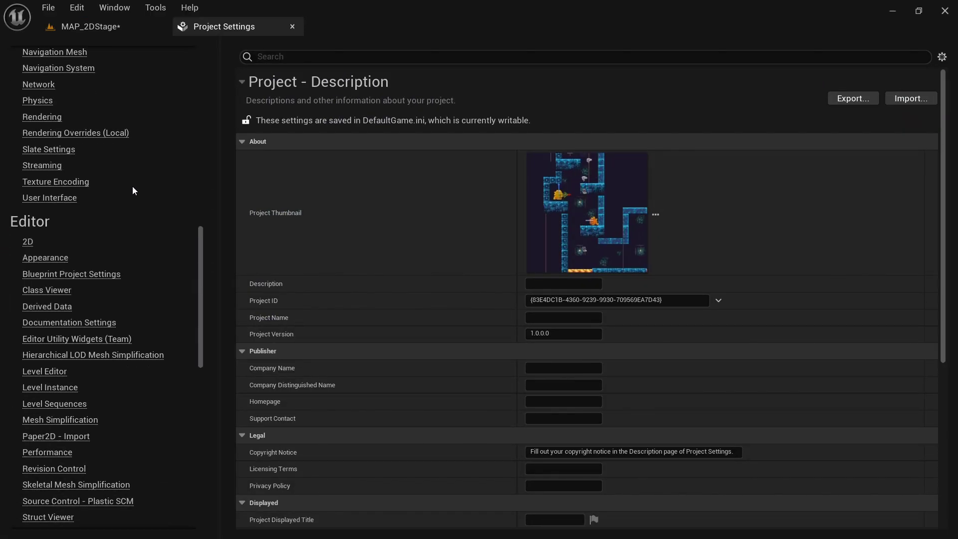
pyautogui.click(28, 243)
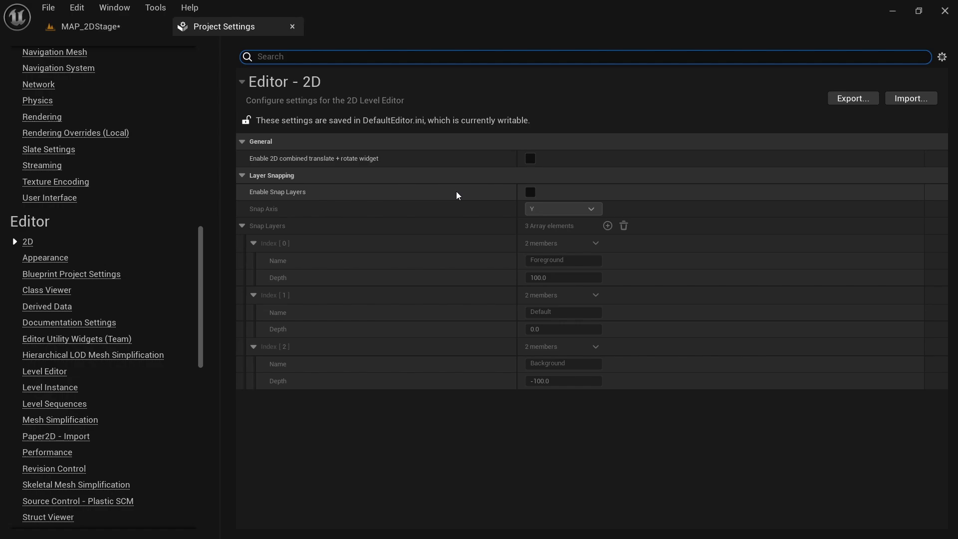
# Enable Snap Layers and check the Snap Axis choices, keeping the axis on Y.
pyautogui.click(531, 193)
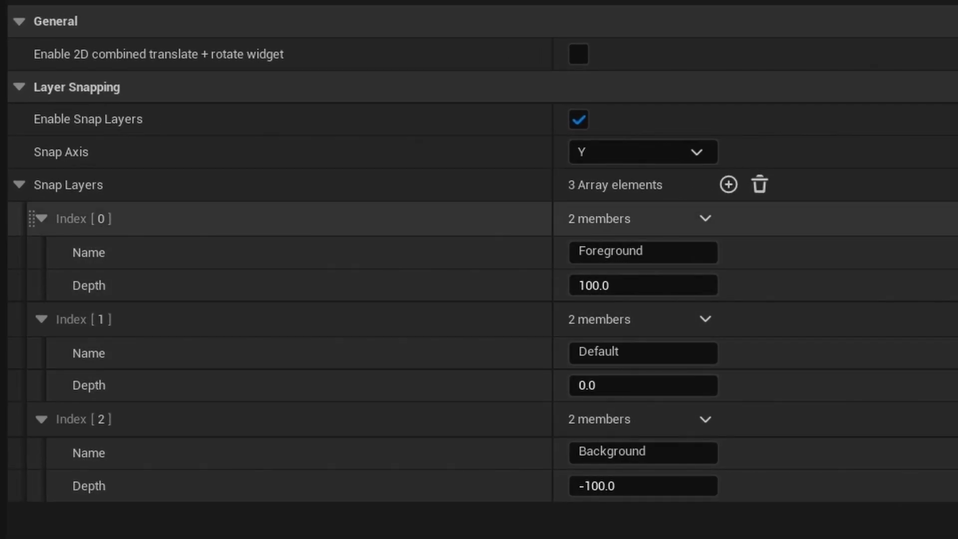
pyautogui.click(698, 155)
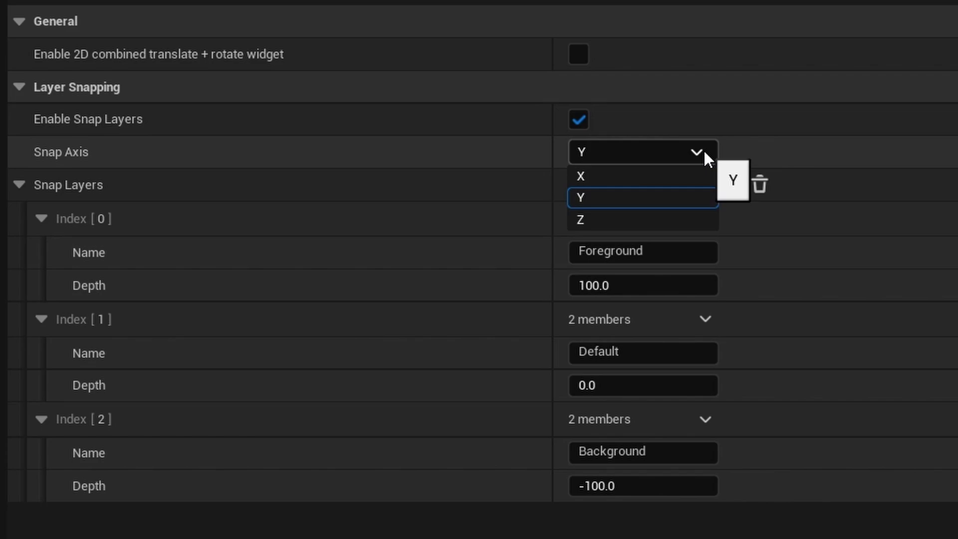
pyautogui.click(704, 153)
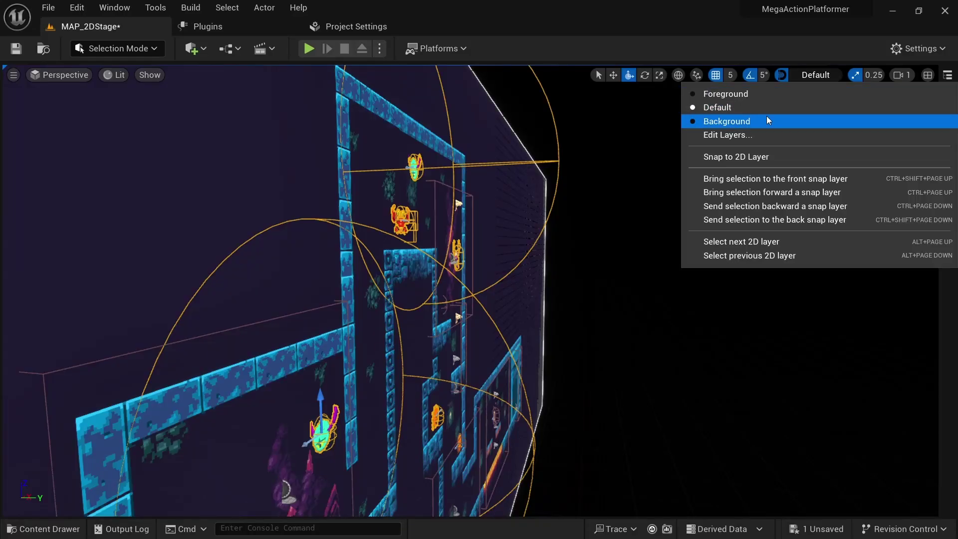
# Make Background the active snap layer and snap the selected enemies to it.
pyautogui.click(759, 120)
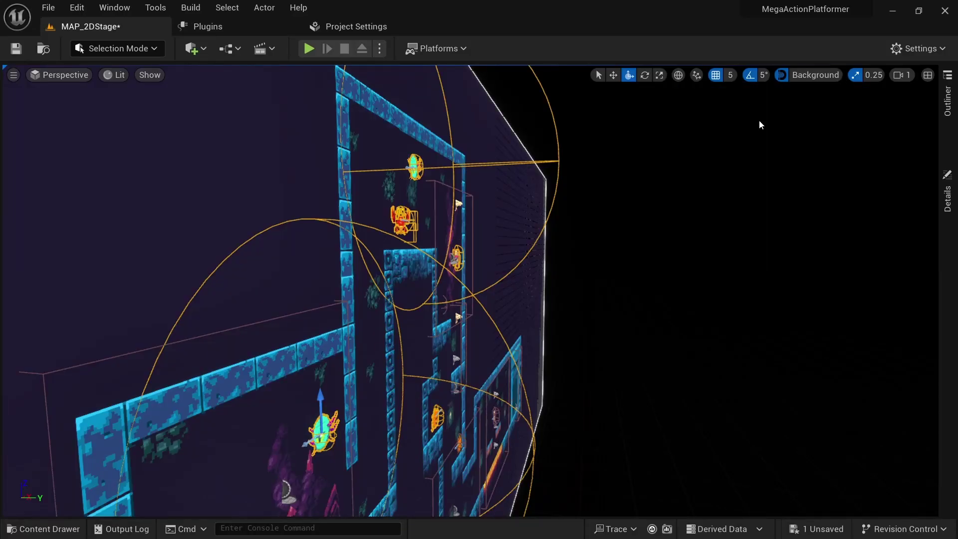
pyautogui.click(819, 75)
pyautogui.click(793, 156)
# Make Foreground the active snap layer and snap the selected enemies to it.
pyautogui.click(819, 75)
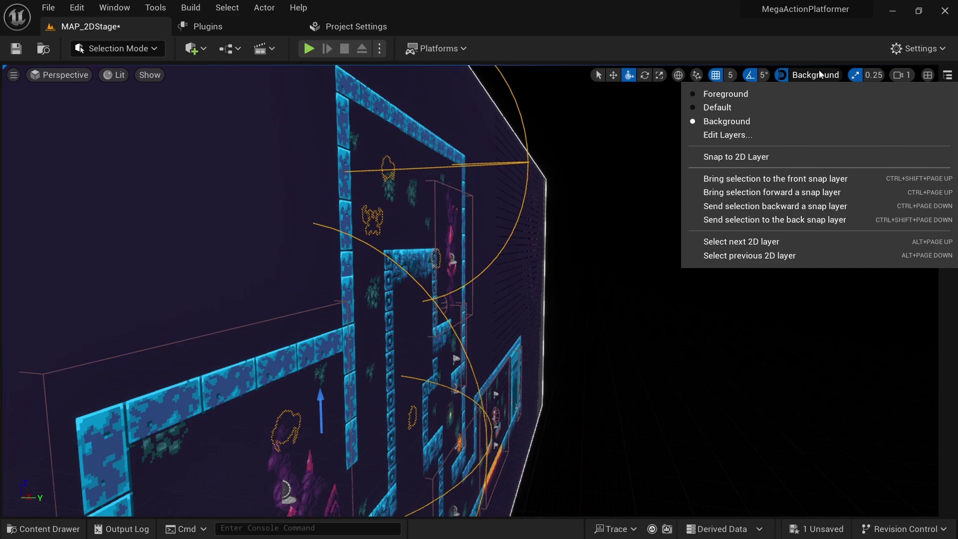
pyautogui.click(780, 98)
pyautogui.click(816, 75)
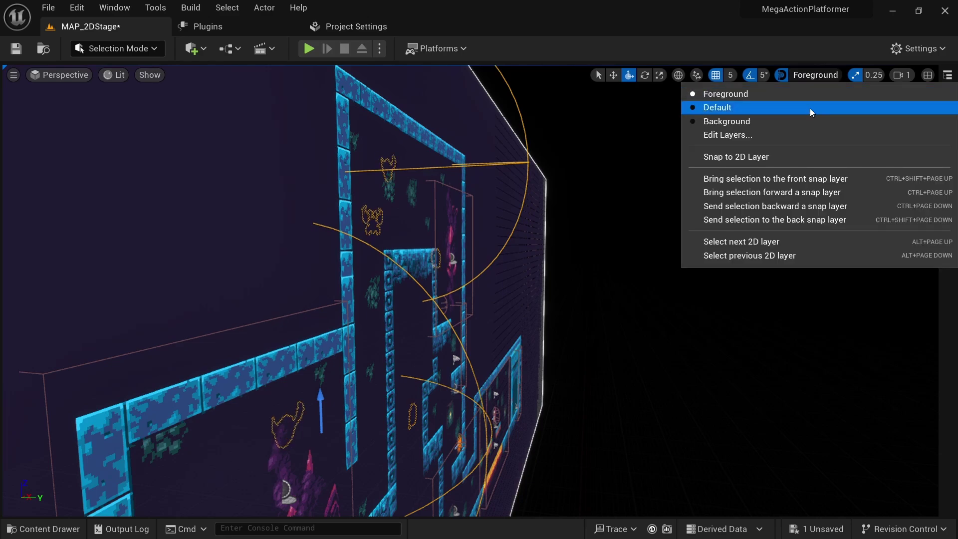
pyautogui.click(777, 161)
# Set the active snap layer back to Default and snap the selected enemies to it.
pyautogui.click(816, 75)
pyautogui.click(783, 109)
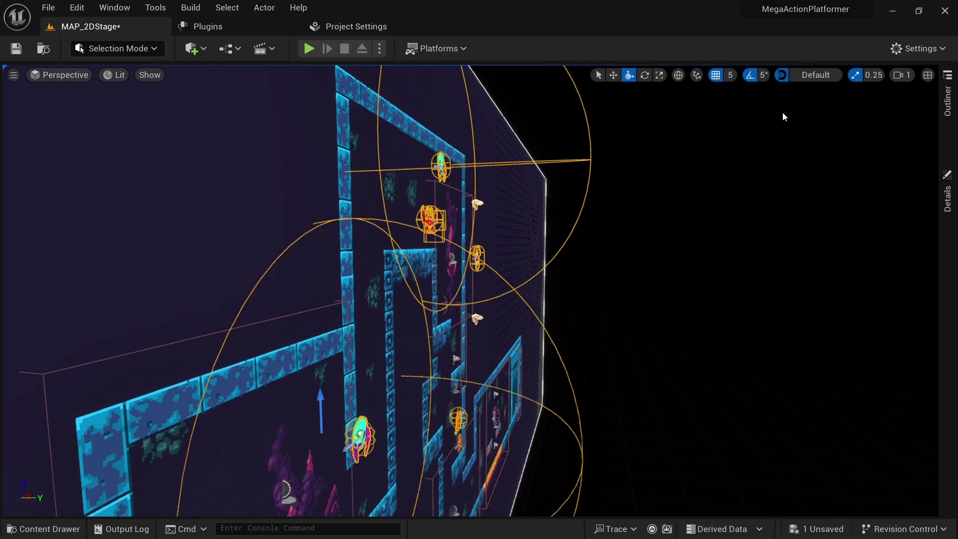
pyautogui.click(805, 75)
pyautogui.click(770, 154)
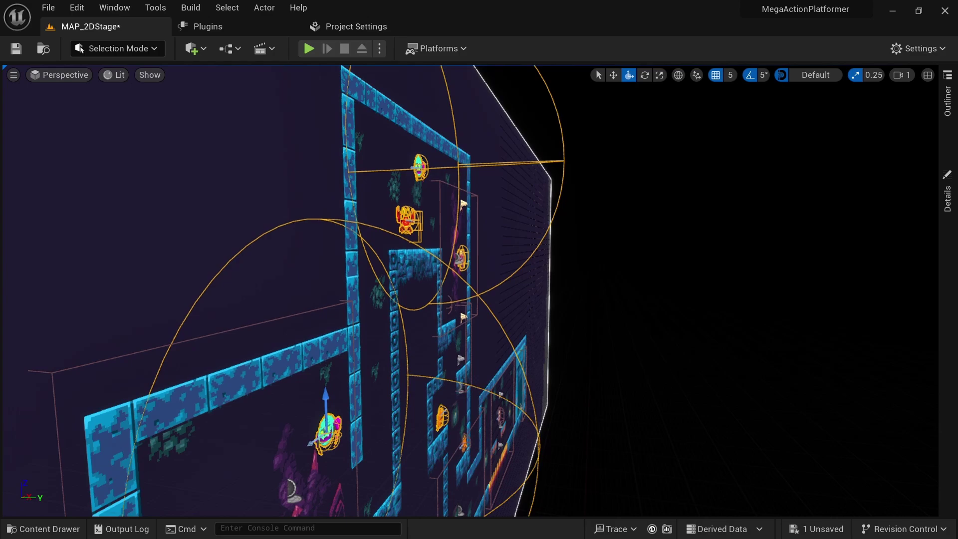
pyautogui.press('w')
pyautogui.moveTo(768, 153); pyautogui.dragTo(740, 165, button='right')
pyautogui.press('s')
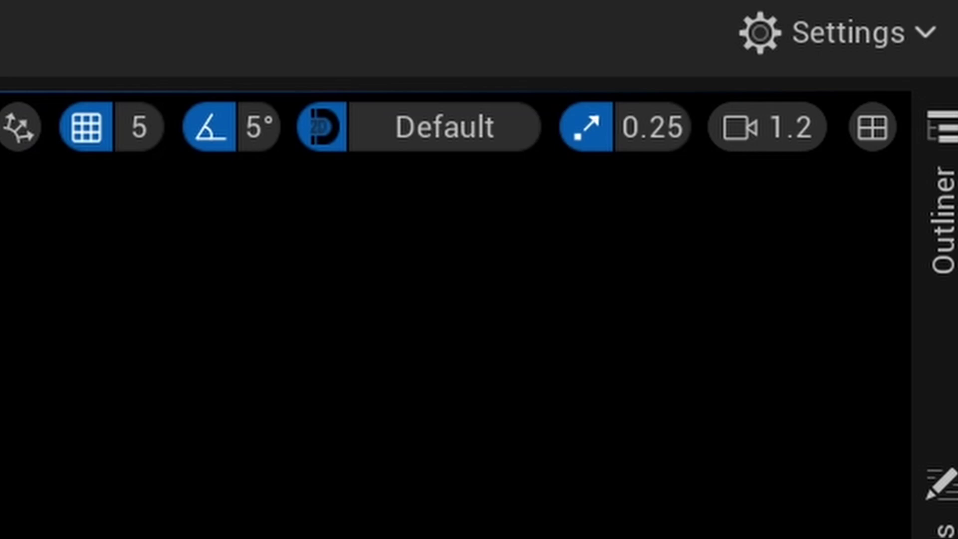
# Choose Default as the active snap layer and snap the red crab enemy to it.
pyautogui.click(462, 145)
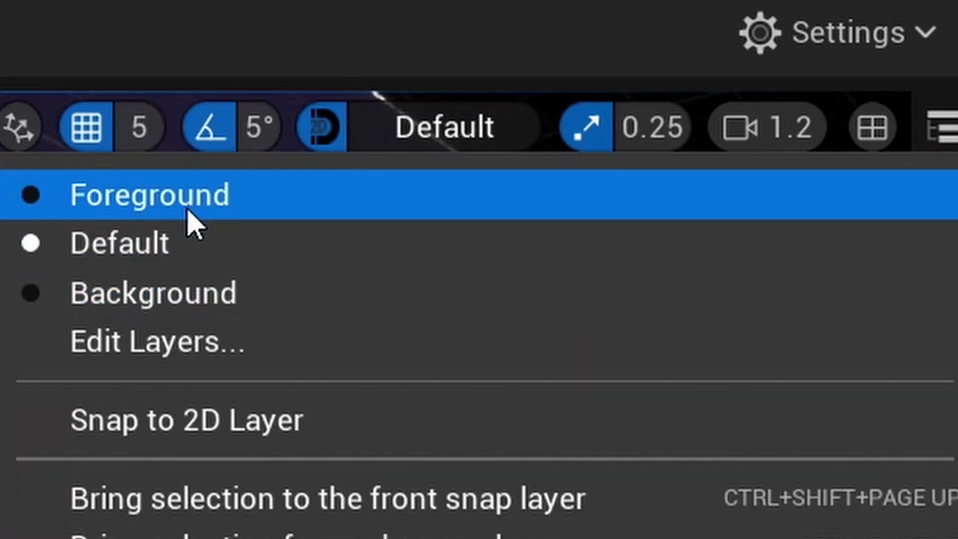
pyautogui.click(207, 242)
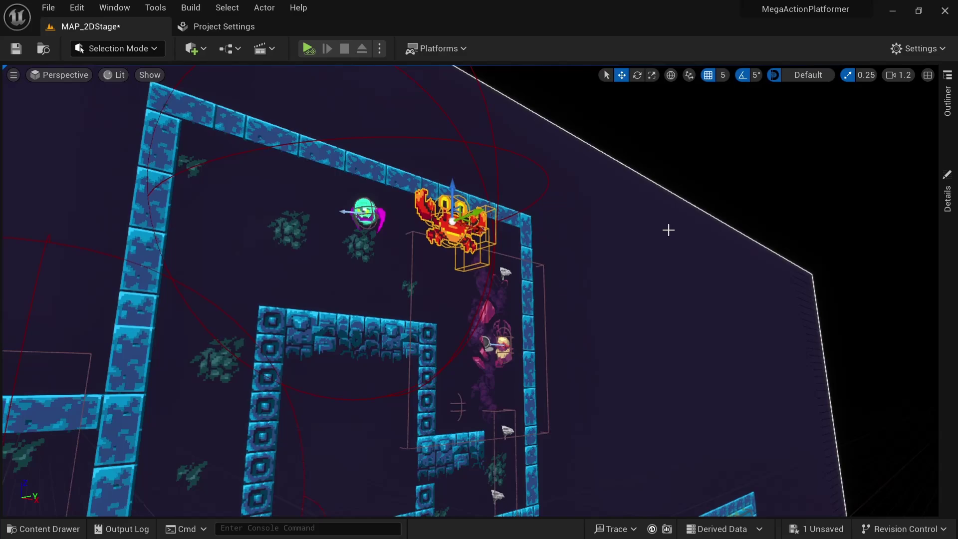
pyautogui.click(808, 75)
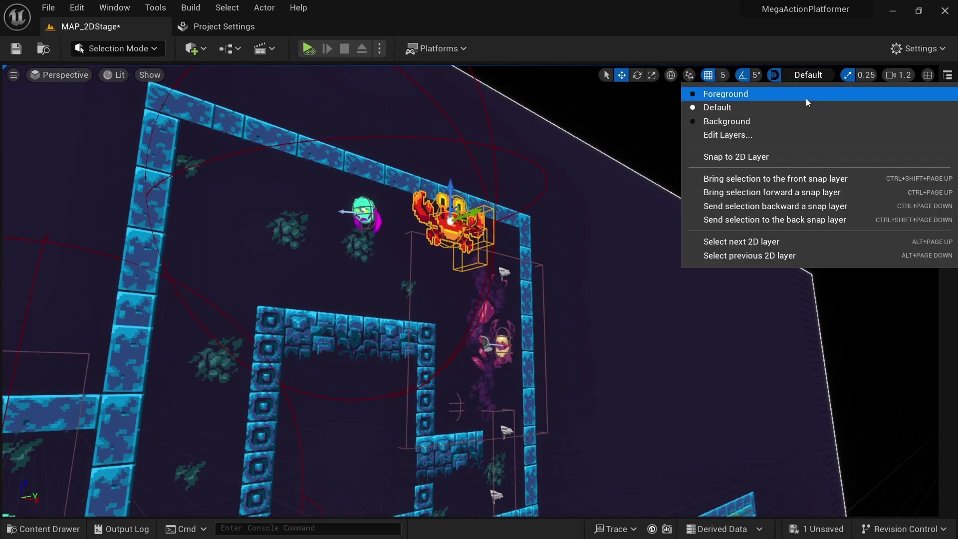
pyautogui.click(782, 155)
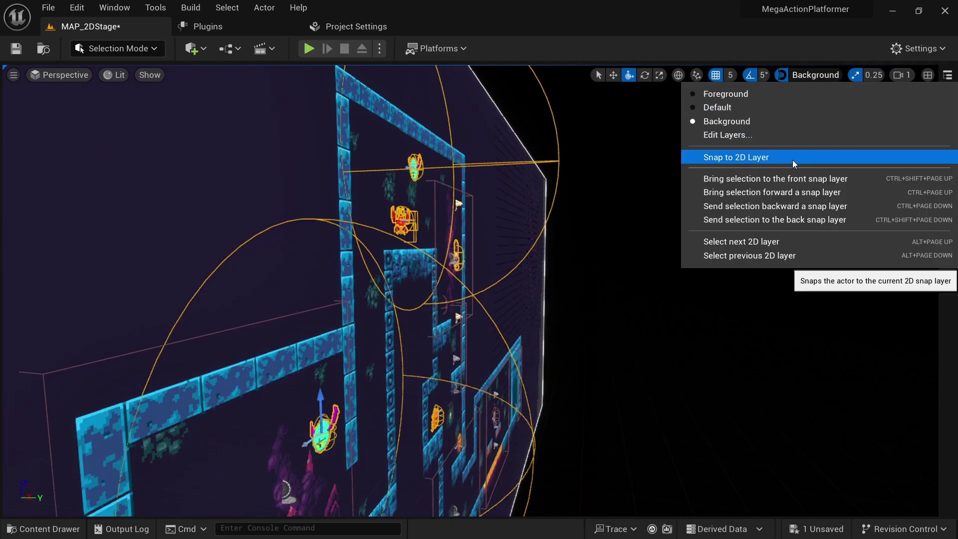
# Snap the selected enemies to the Background layer, and make Foreground the active snap layer and snap them to it.
pyautogui.click(793, 159)
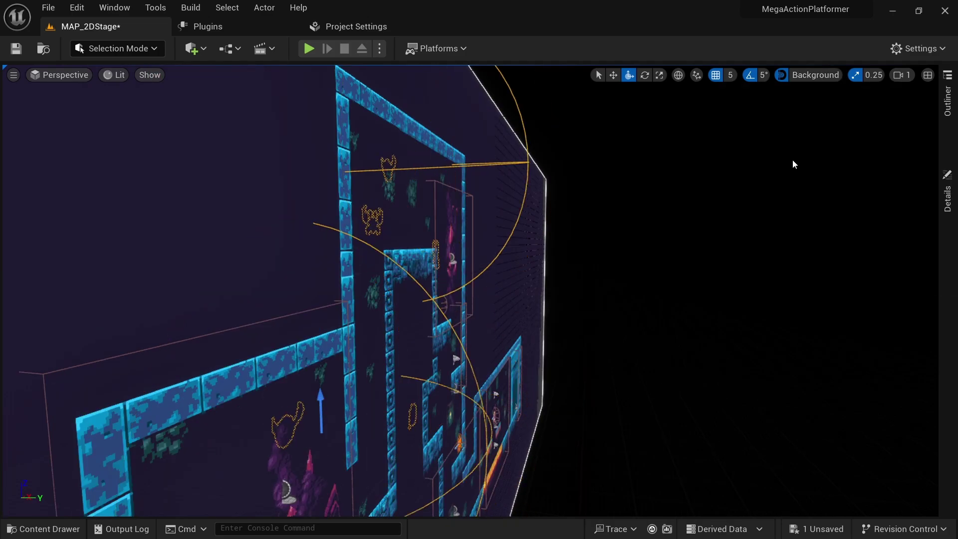
pyautogui.click(819, 70)
pyautogui.click(781, 94)
pyautogui.click(819, 70)
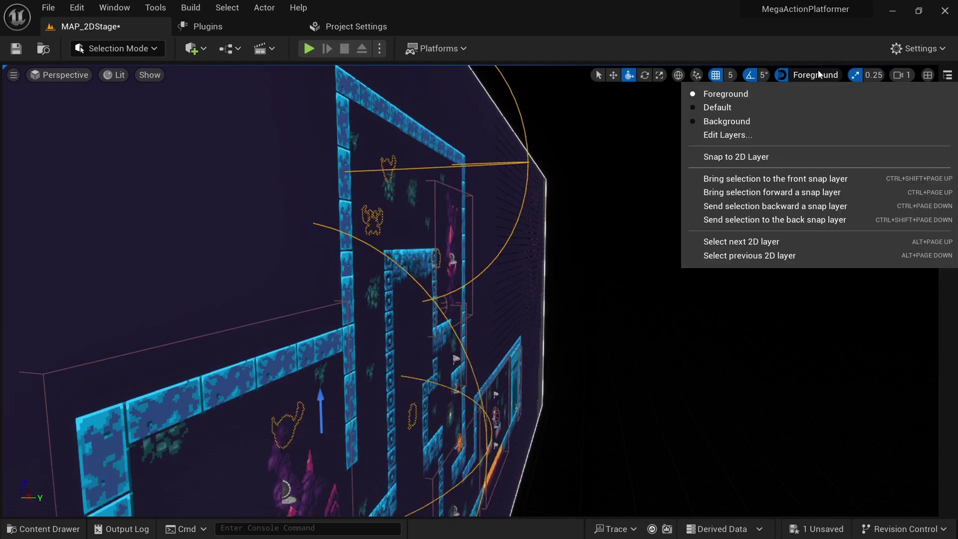
pyautogui.click(776, 160)
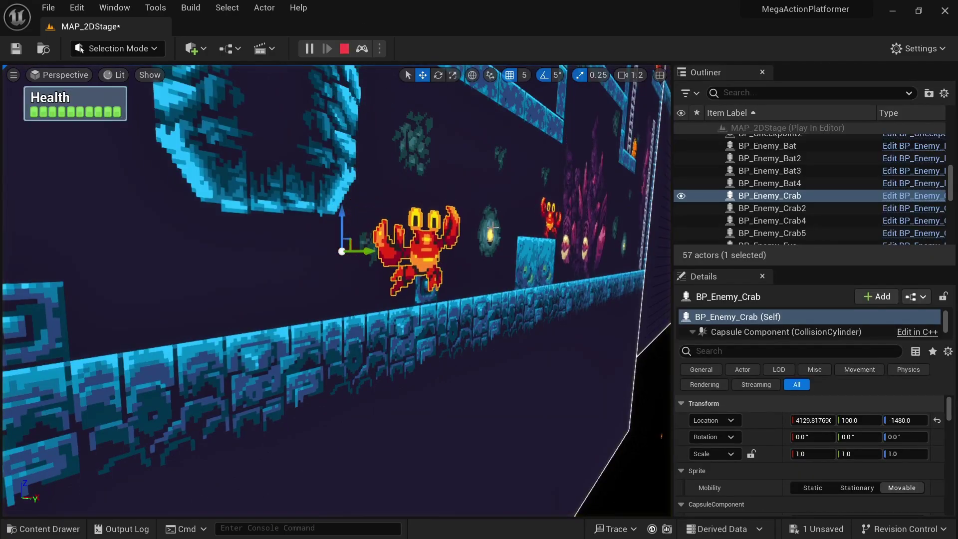
# Follow the patrolling crab enemy through the running level and end the play session.
pyautogui.moveTo(507, 268); pyautogui.dragTo(482, 267, button='right')
pyautogui.press('d')
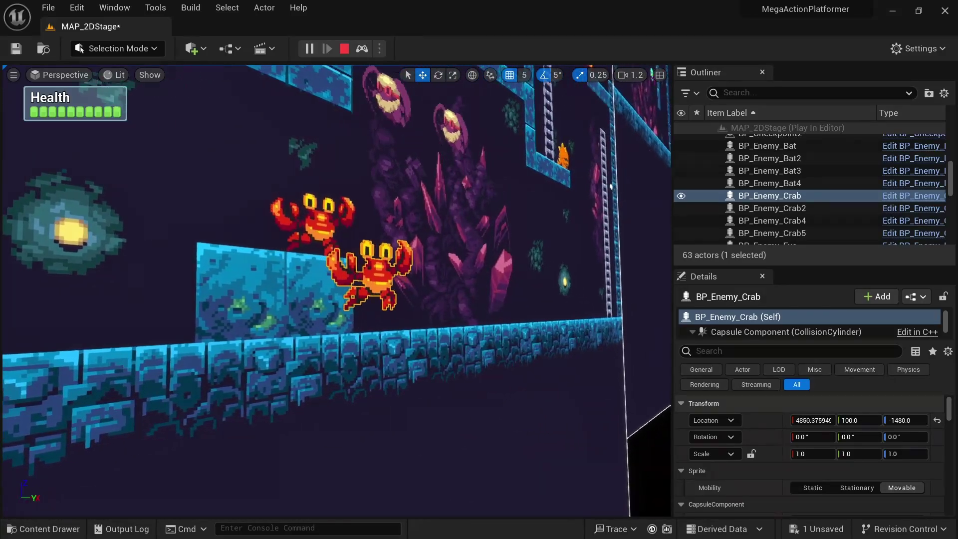
pyautogui.moveTo(349, 289); pyautogui.dragTo(339, 289, button='right')
pyautogui.press('Escape')
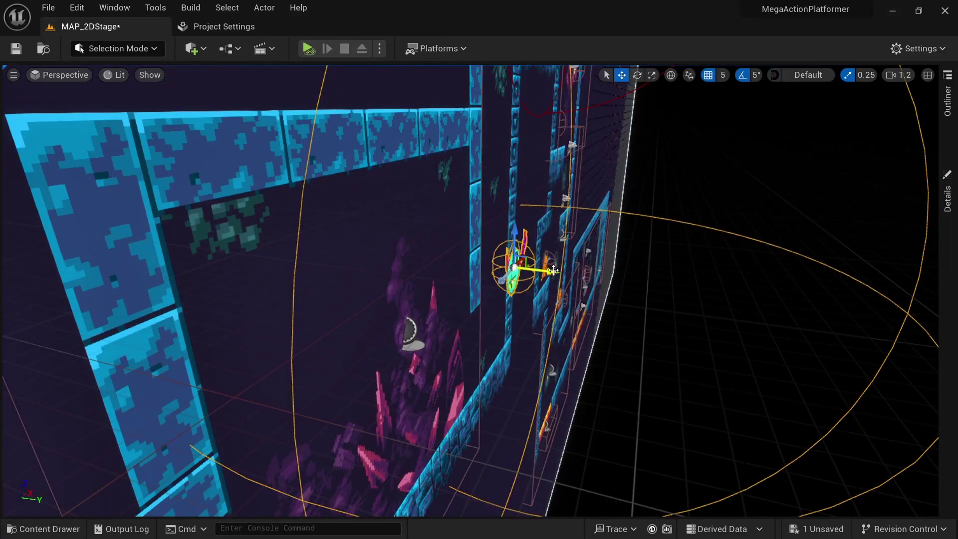
# Move the green winged enemy freely along the Y axis, and turn on layer snapping and move it along Y again.
pyautogui.moveTo(553, 270); pyautogui.dragTo(602, 272)
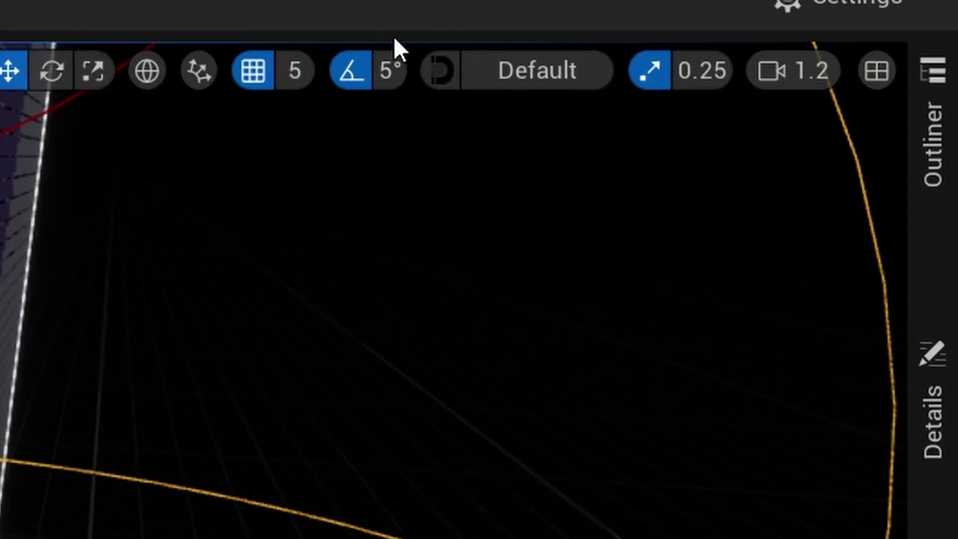
pyautogui.click(444, 72)
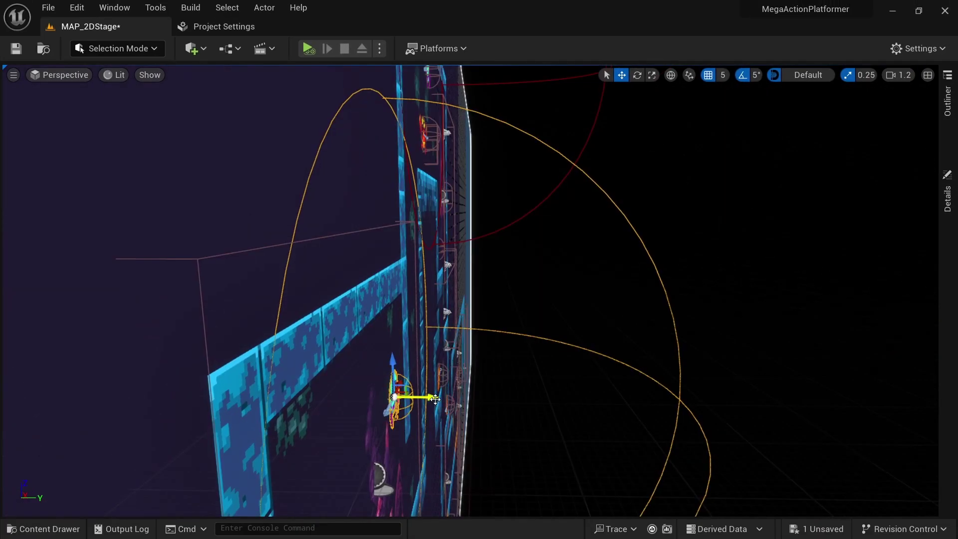
pyautogui.moveTo(443, 396); pyautogui.dragTo(504, 399)
pyautogui.moveTo(504, 400); pyautogui.dragTo(594, 393, button='right')
pyautogui.moveTo(447, 362)
pyautogui.mouseDown(button='right')
pyautogui.moveTo(419, 362)
pyautogui.moveTo(448, 362)
pyautogui.moveTo(437, 362)
pyautogui.mouseUp(button='right')
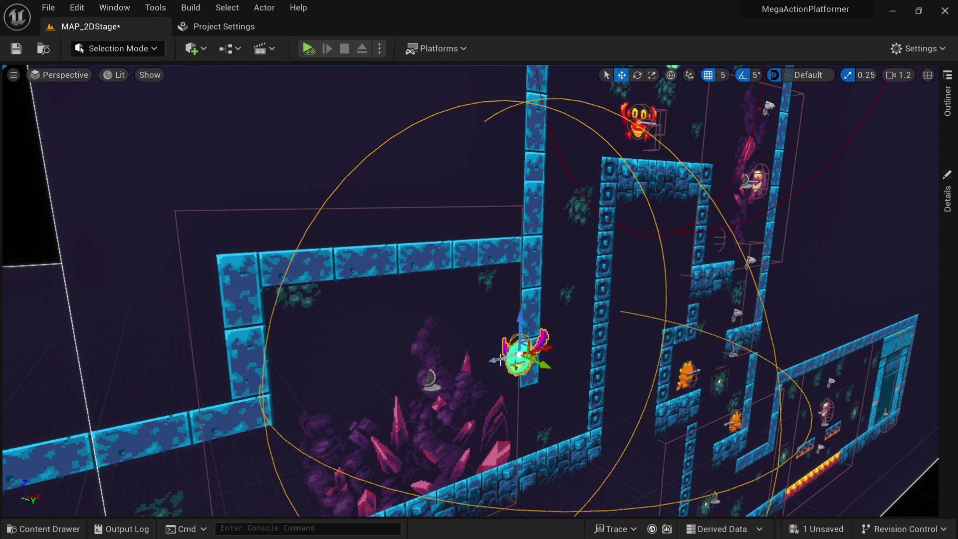
# Shift the green winged enemy back and forth between the snap layers along the Y axis.
pyautogui.moveTo(500, 359); pyautogui.dragTo(514, 311, button='right')
pyautogui.press('w')
pyautogui.press('a')
pyautogui.moveTo(520, 264); pyautogui.dragTo(535, 265)
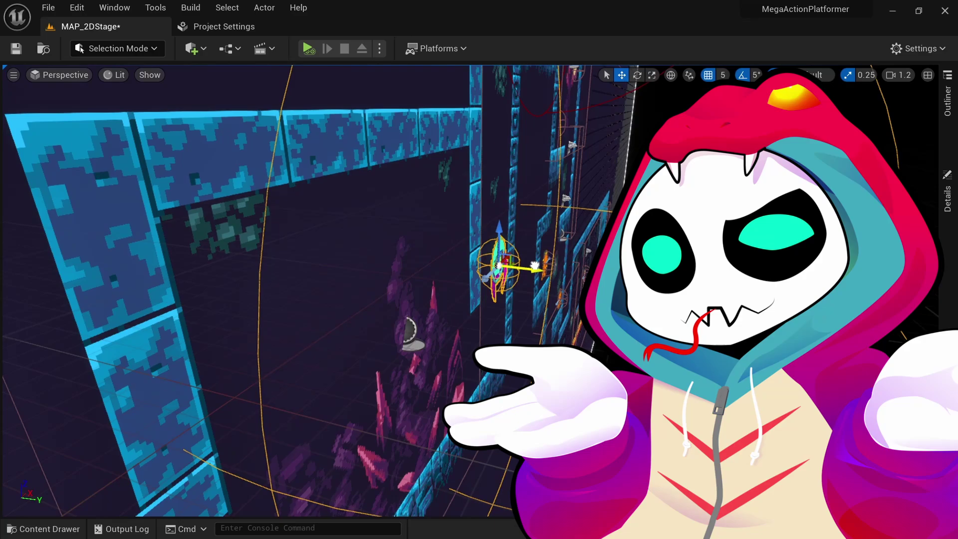
pyautogui.moveTo(535, 265); pyautogui.dragTo(524, 265, button='right')
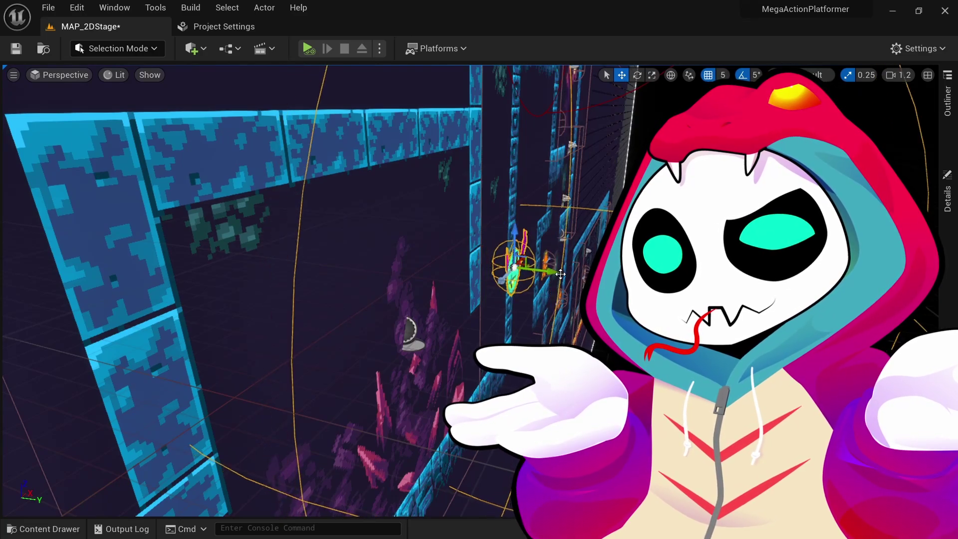
pyautogui.moveTo(587, 272); pyautogui.dragTo(554, 271)
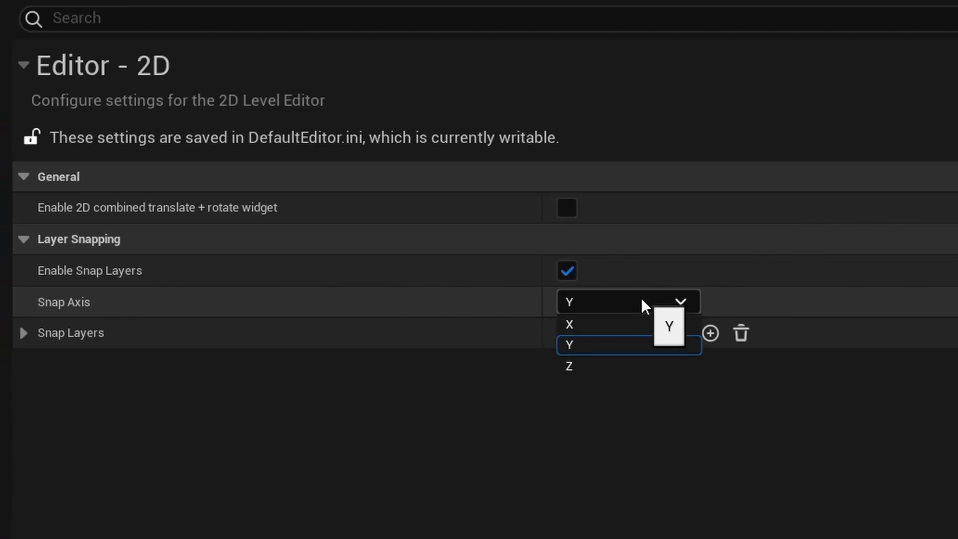
# Open the Snap Axis choices in the 2D editor settings.
pyautogui.click(562, 209)
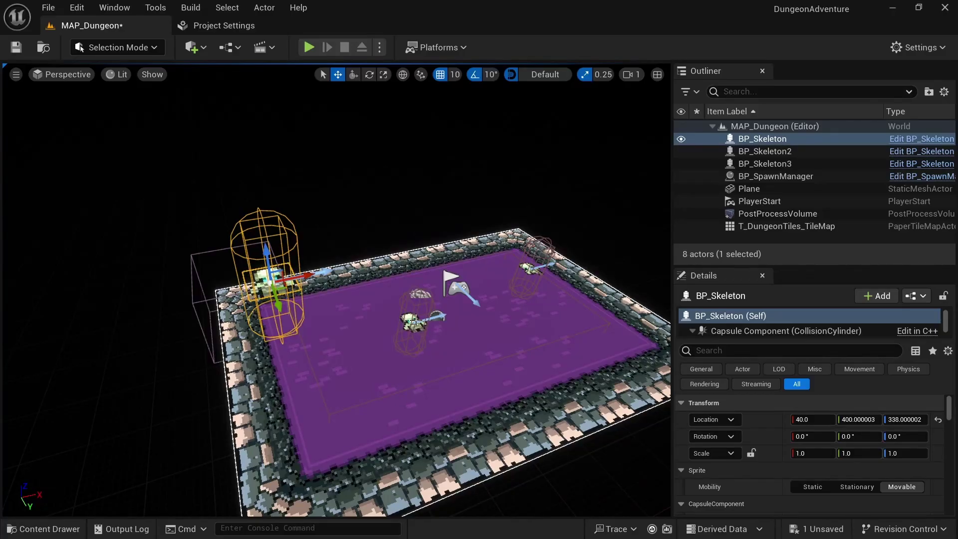
# Select all three skeletons in the MAP_Dungeon level and snap them to the Default 2D layer.
pyautogui.keyDown('shift'); pyautogui.click(413, 322); pyautogui.keyUp('shift')
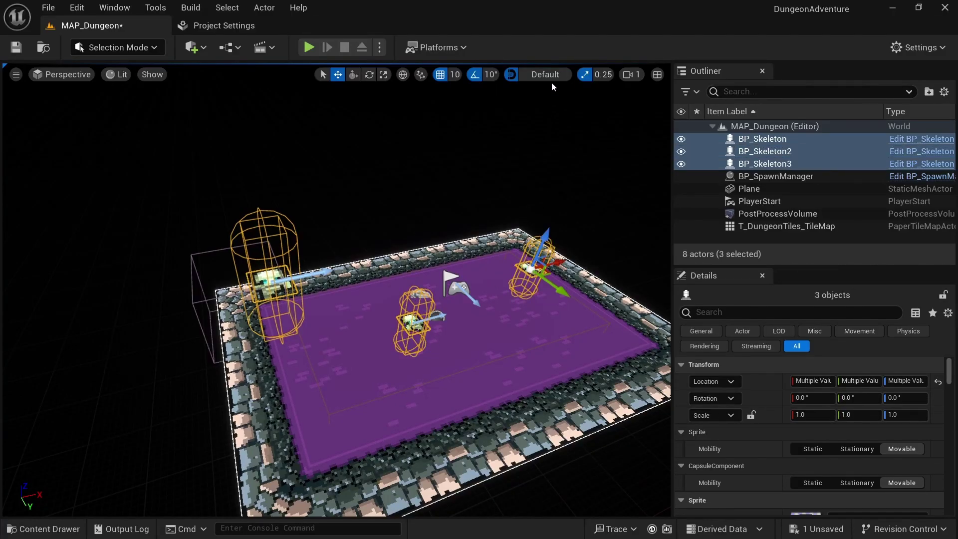
pyautogui.click(547, 74)
pyautogui.click(595, 171)
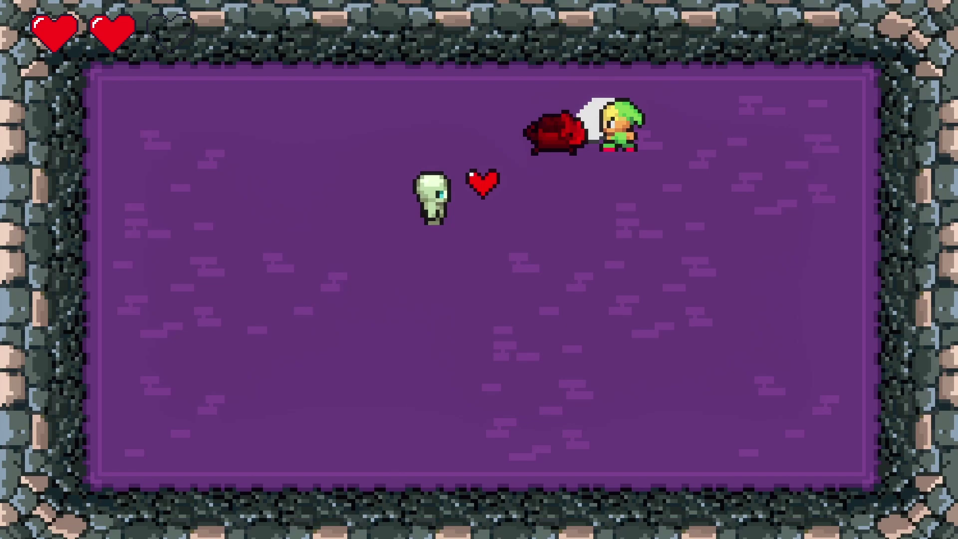
pyautogui.press('d')
pyautogui.press('s')
pyautogui.press('a')
pyautogui.press('space')
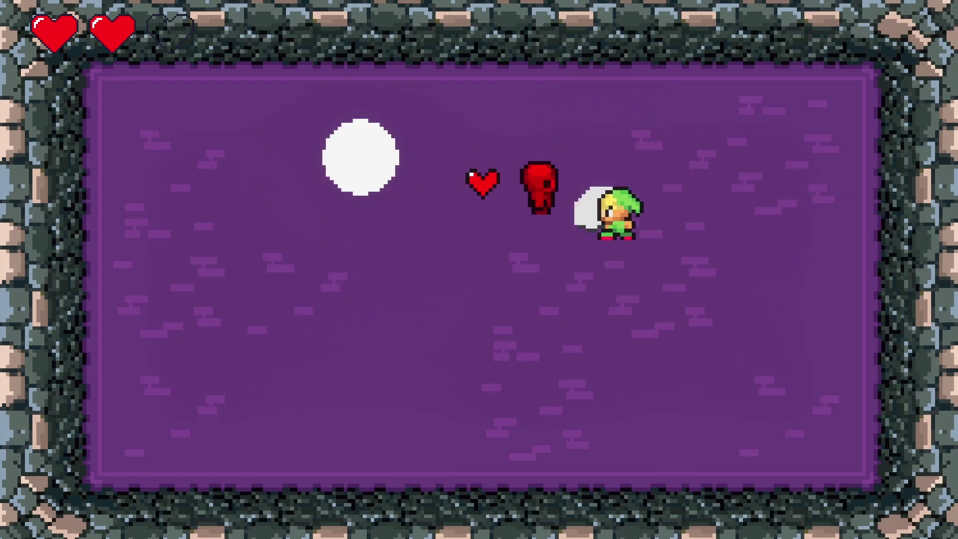
pyautogui.press('s')
pyautogui.press('a')
pyautogui.press('w')
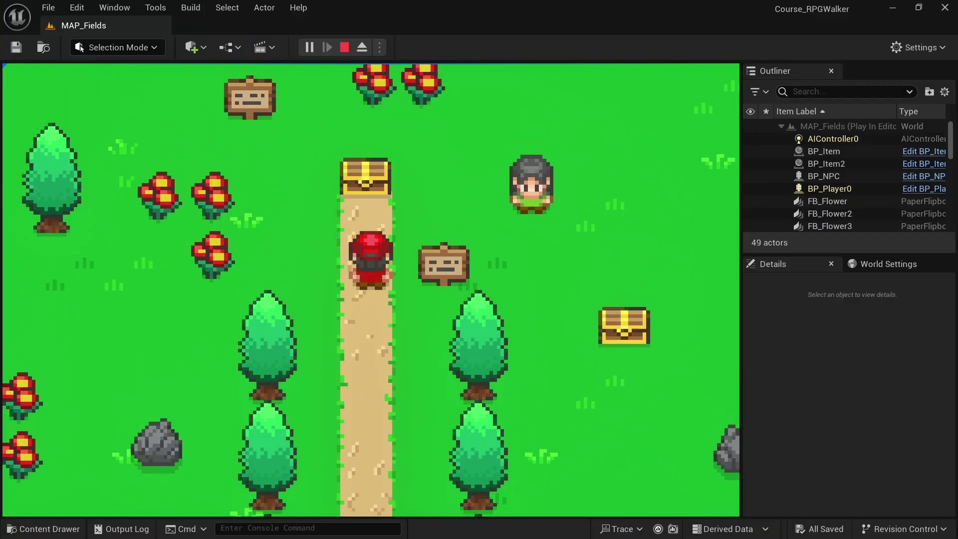
# Playtest the MAP_Fields and Asian_Village_Demo levels, walking the player up to the chest and the party down the stairs.
pyautogui.press('w')
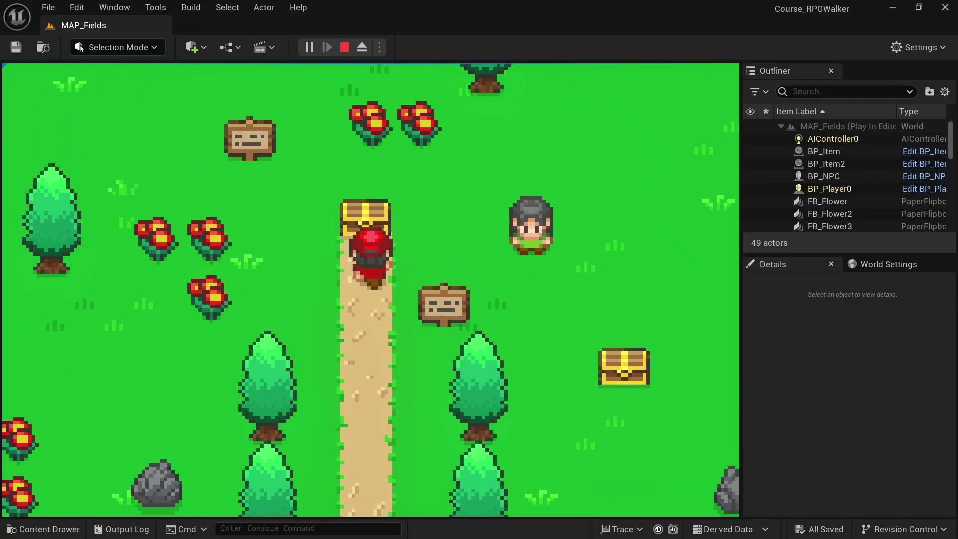
pyautogui.press('e')
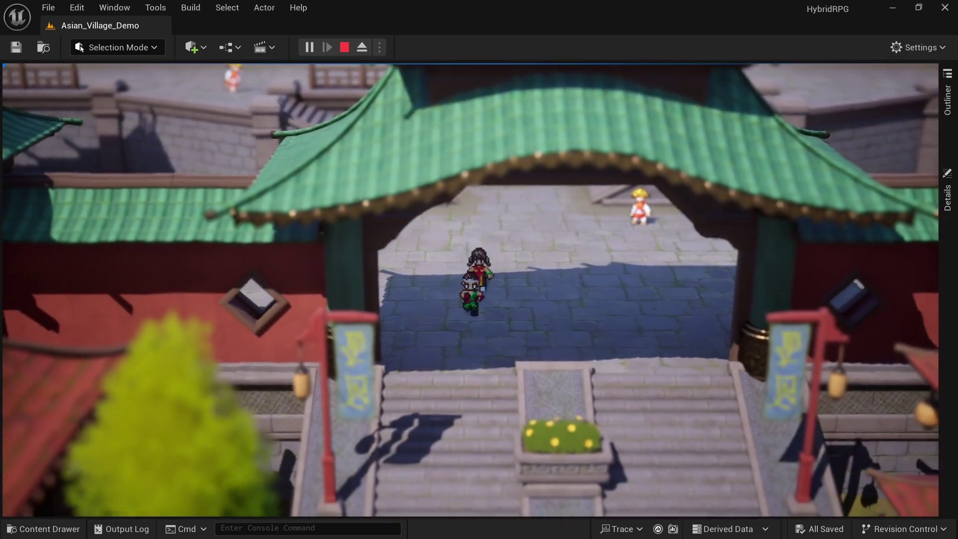
pyautogui.press('s')
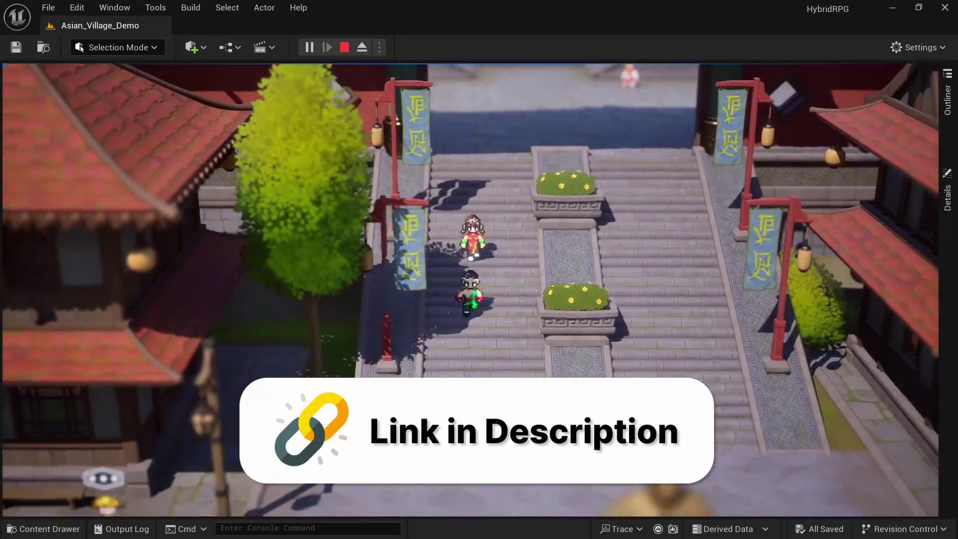
pyautogui.press('a')
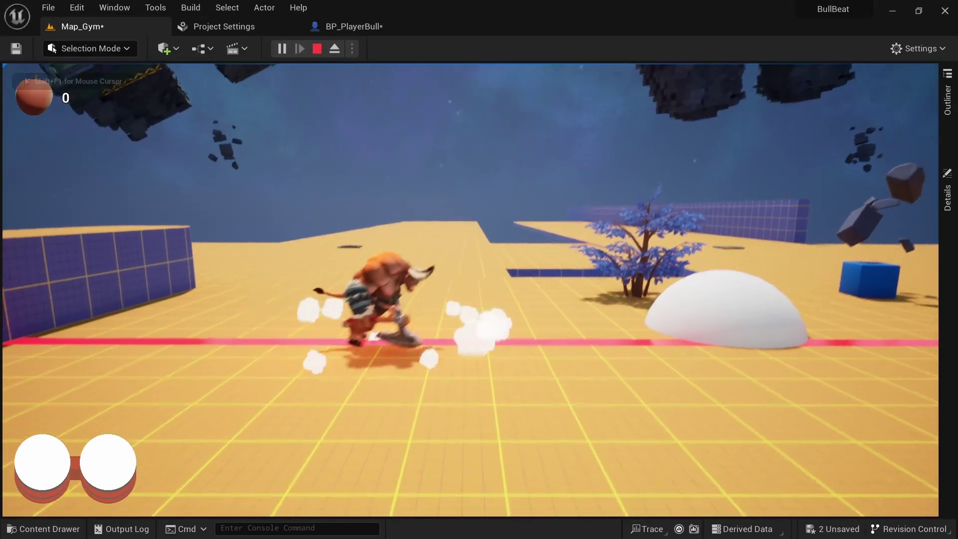
# Playtest the bull character running along the Map_Gym level, and eject from player control.
pyautogui.press('d')
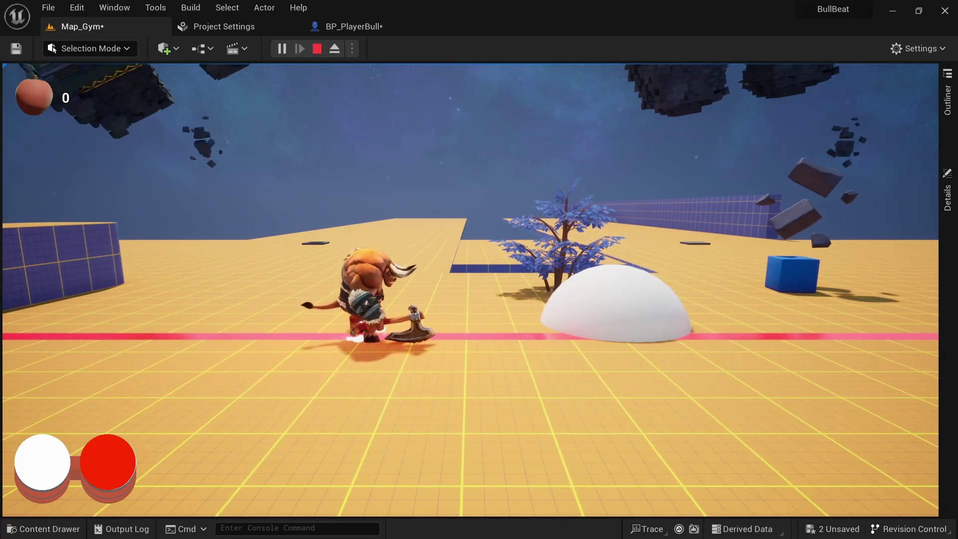
pyautogui.press('d')
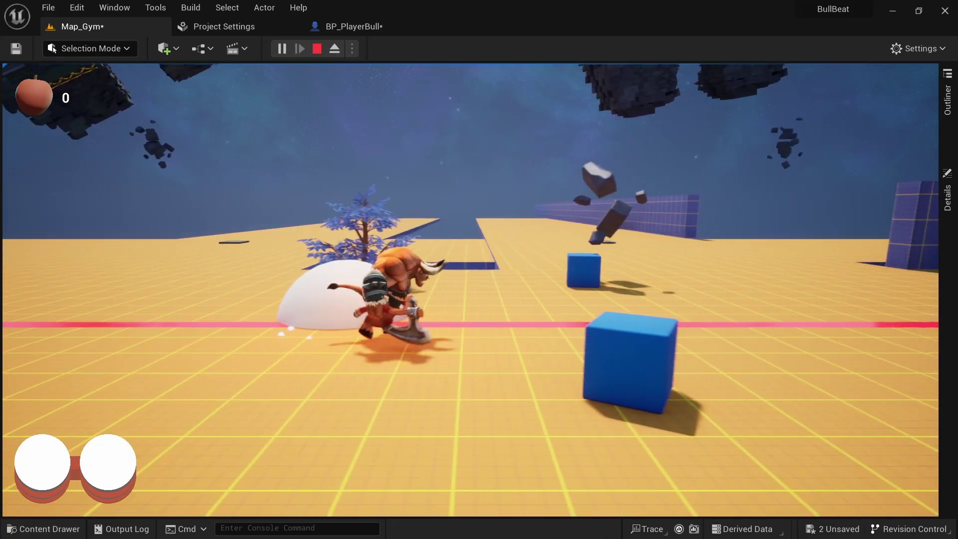
pyautogui.press('F8')
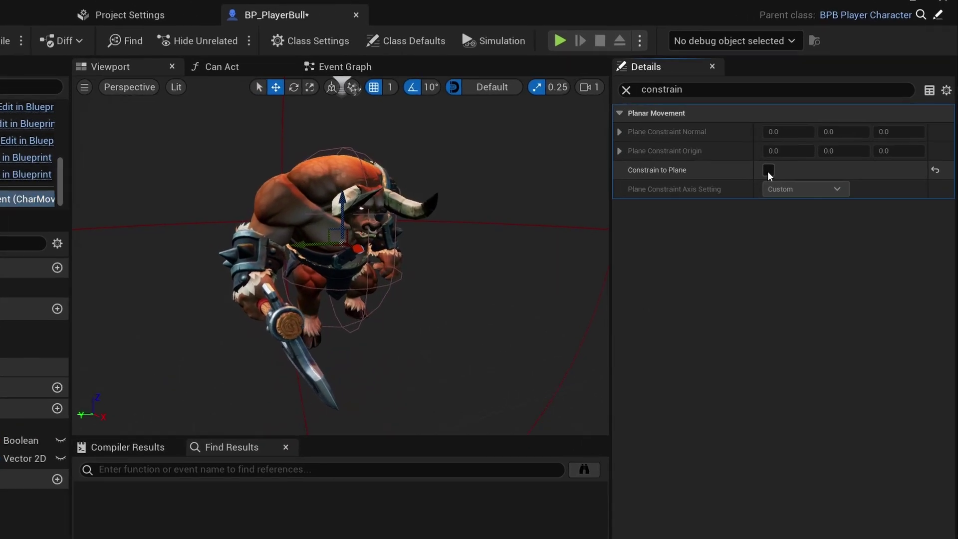
# Enable Constrain to Plane on the bull's movement component and set the Plane Constraint Normal Y value to 1.
pyautogui.click(791, 165)
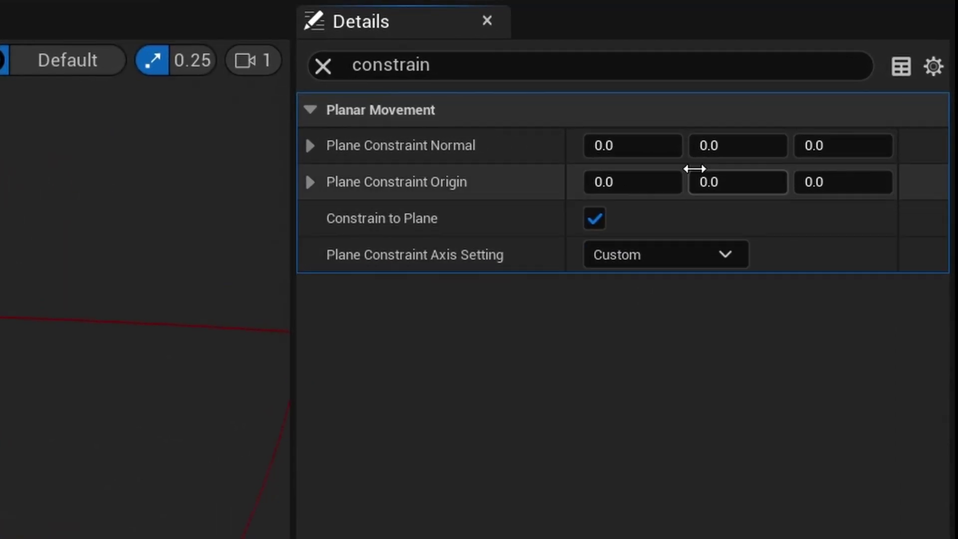
pyautogui.click(717, 145)
pyautogui.write('1')
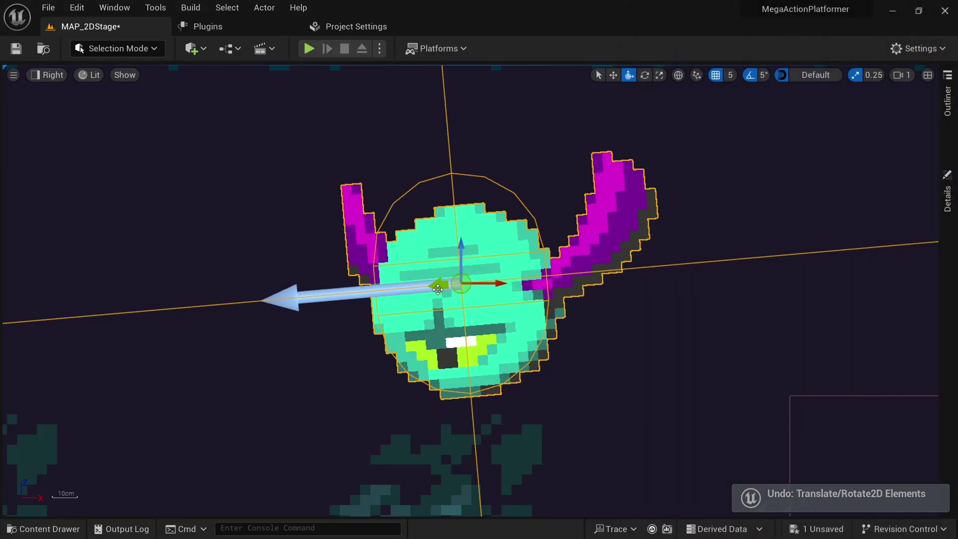
# Try moving the green winged enemy with the combined 2D translate and rotate widget, and undo the recent transforms.
pyautogui.moveTo(438, 289); pyautogui.dragTo(459, 313)
pyautogui.hotkey('ctrl', 'z')
pyautogui.hotkey('ctrl', 'z')
pyautogui.hotkey('ctrl', 'z')
pyautogui.hotkey('ctrl', 'z')
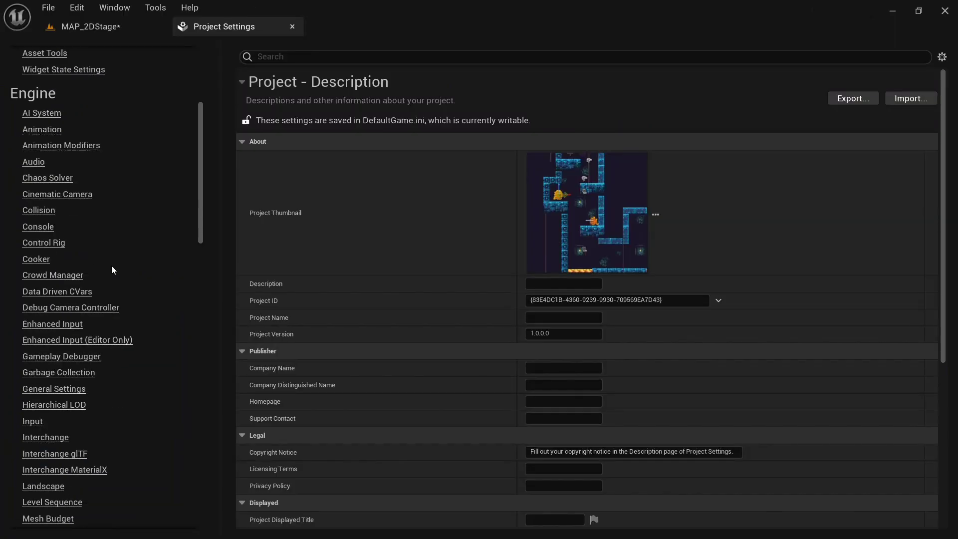
# Enable the 2D combined translate + rotate widget in the project's Editor 2D settings and return to the MAP_2DStage level.
pyautogui.scroll(-10, 115, 286)
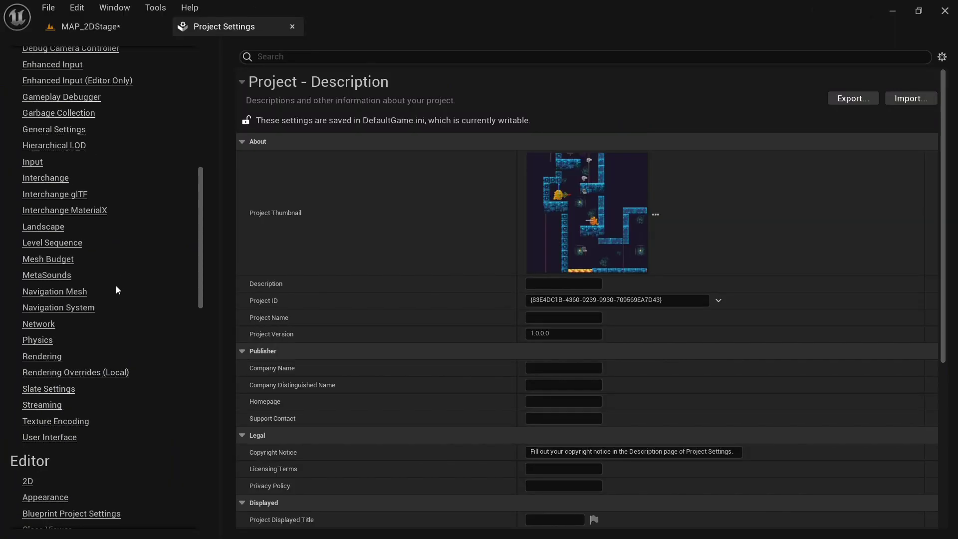
pyautogui.click(26, 323)
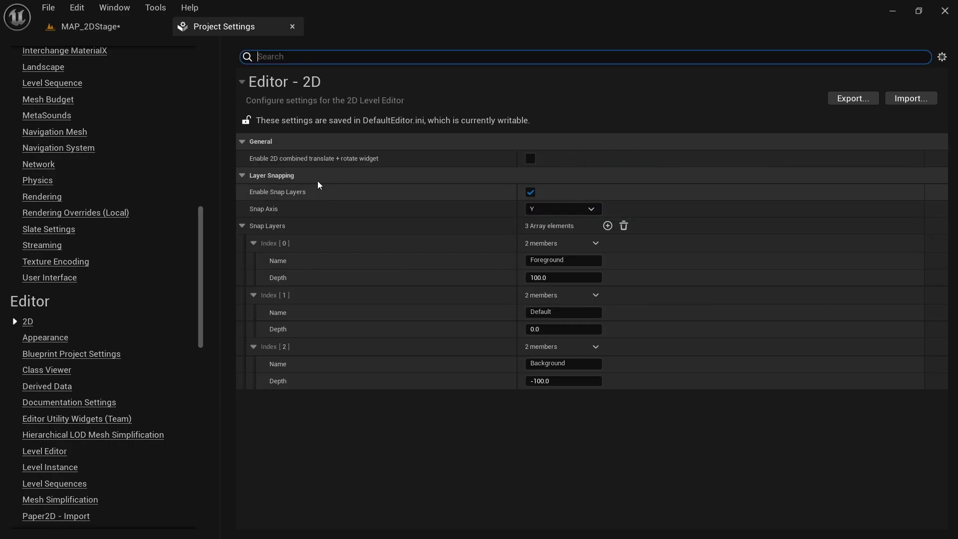
pyautogui.click(531, 159)
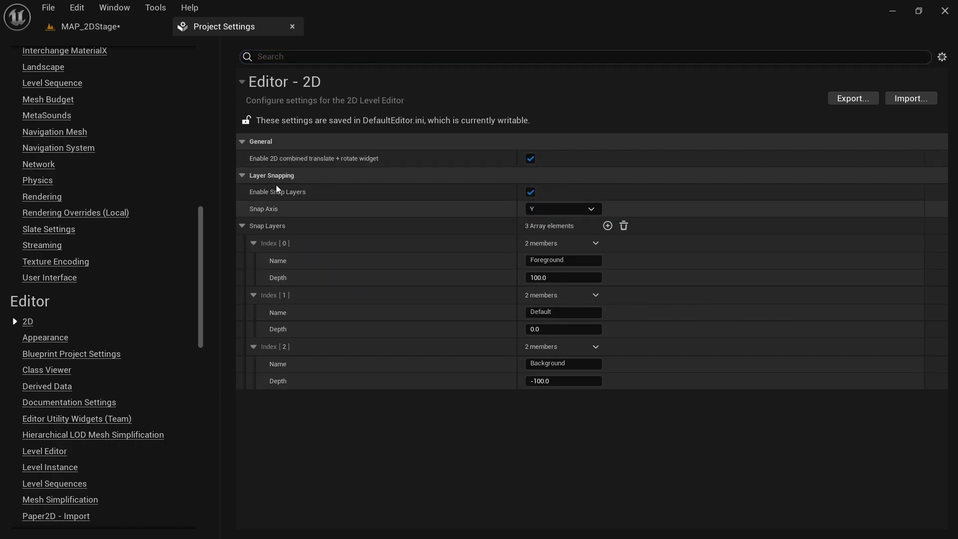
pyautogui.click(130, 26)
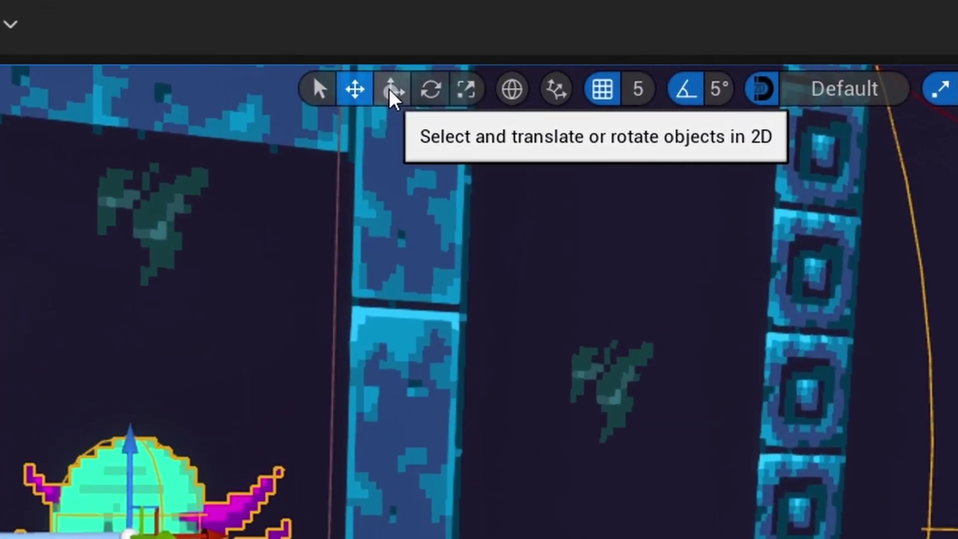
# Switch to the 2D translate and rotate tool, frame the green winged enemy, and move and tilt it within the 2D plane.
pyautogui.click(392, 88)
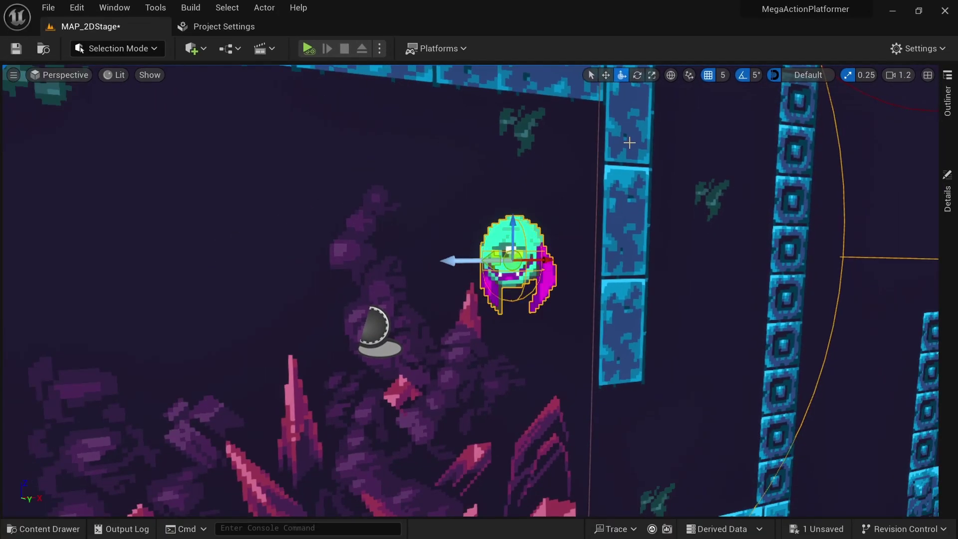
pyautogui.press('f')
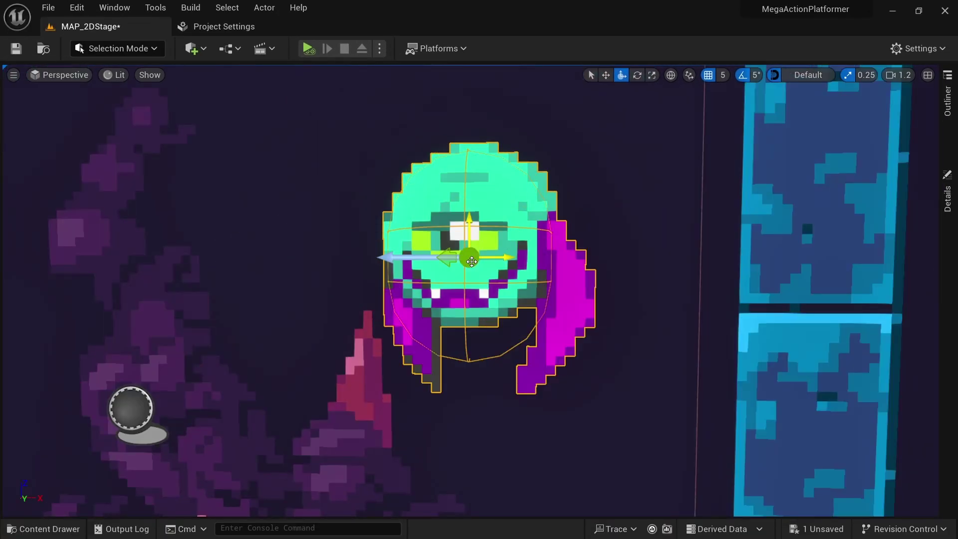
pyautogui.moveTo(466, 259); pyautogui.dragTo(432, 281)
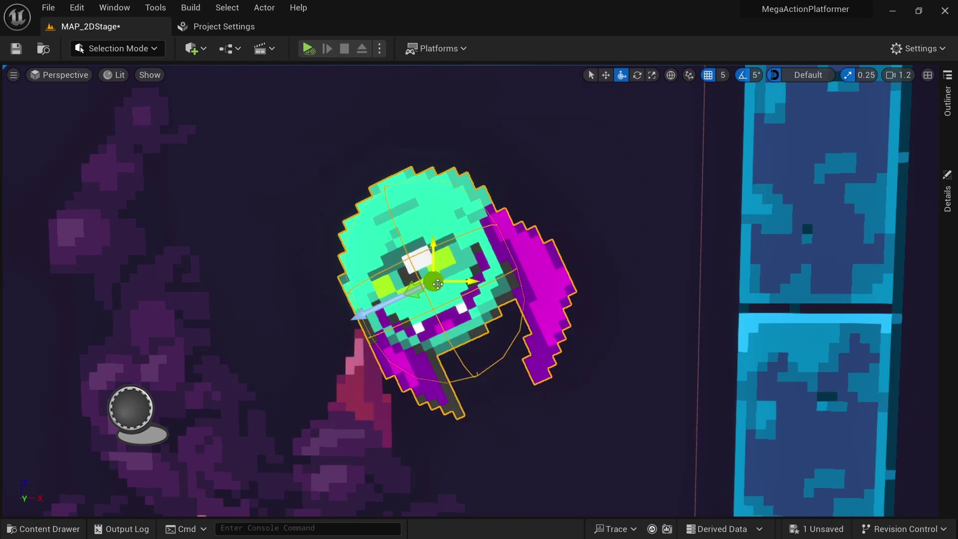
pyautogui.moveTo(433, 281); pyautogui.dragTo(524, 231)
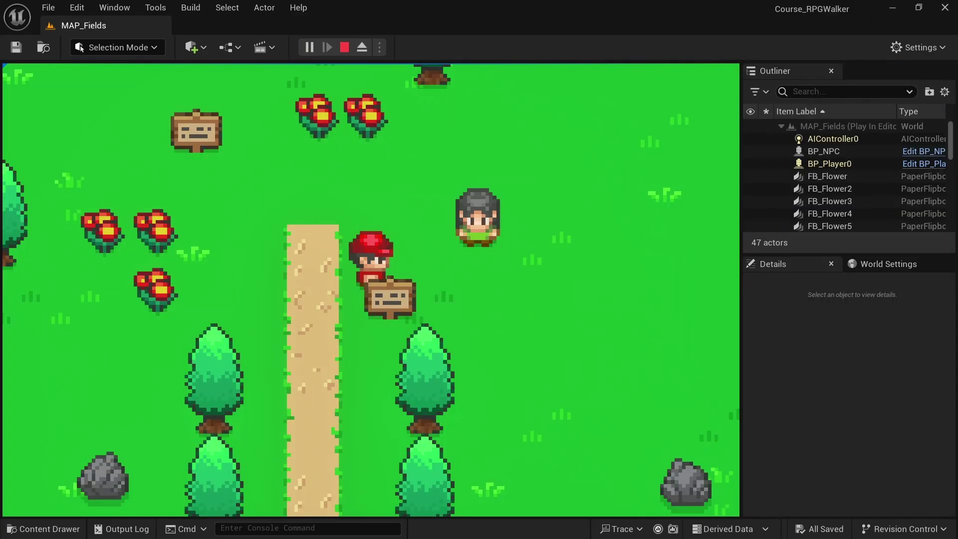
# Walk the player character to the right past the signpost in the MAP_Fields playtest.
pyautogui.press('d')
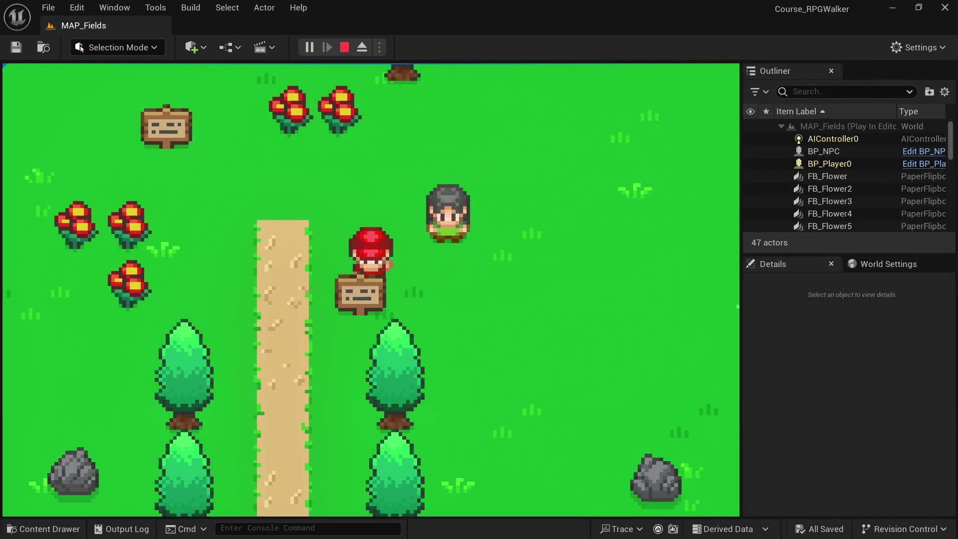
# Walk the player character back and forth behind the signpost beside the path in the MAP_Fields playtest.
pyautogui.press('a')
pyautogui.press('s')
pyautogui.press('a')
pyautogui.press('w')
pyautogui.press('d')
pyautogui.press('s')
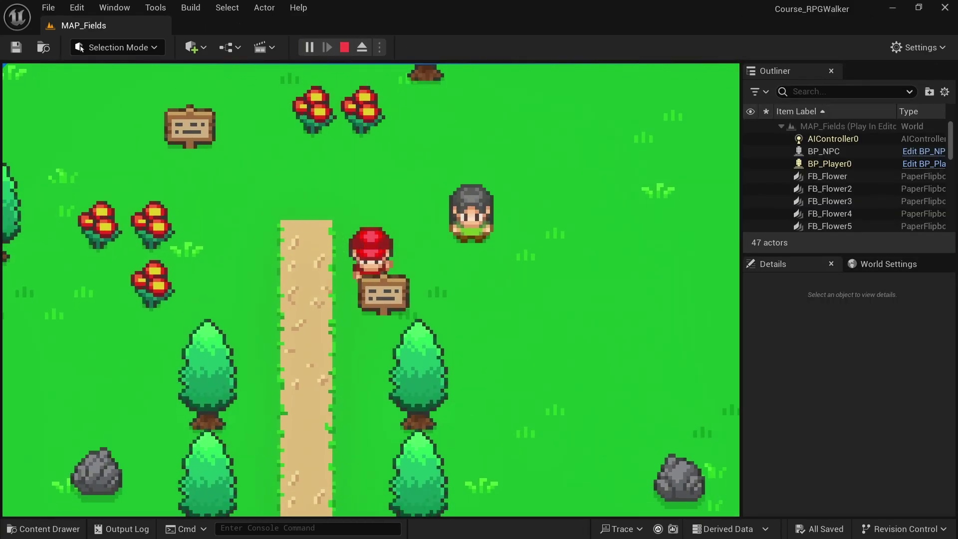
pyautogui.press('d')
pyautogui.press('s')
pyautogui.press('a')
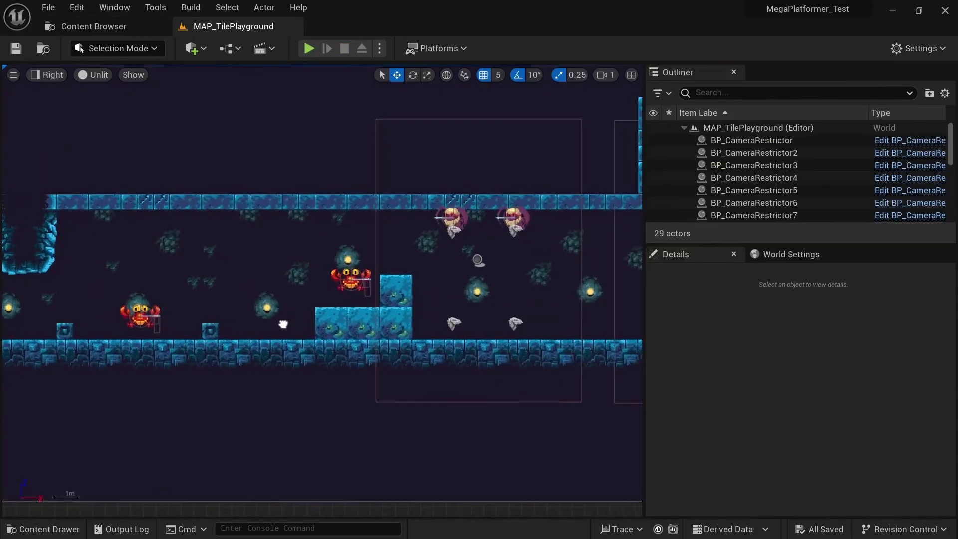
# Look over the MAP_TilePlayground rooms in the right view and the crab's depth placement in the running MAP_2DStage level.
pyautogui.moveTo(283, 324); pyautogui.dragTo(278, 325, button='right')
pyautogui.moveTo(464, 308); pyautogui.dragTo(84, 356, button='right')
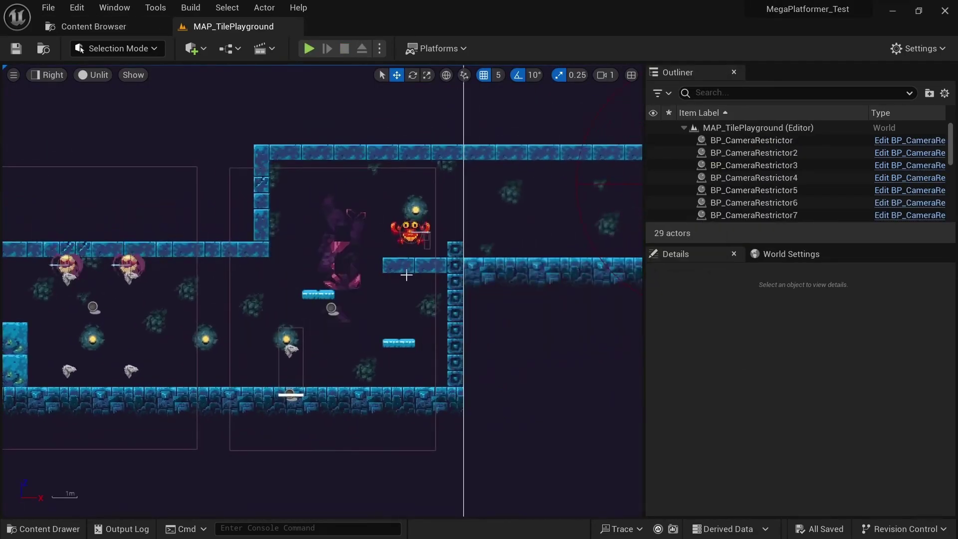
pyautogui.scroll(-3, 407, 274)
pyautogui.moveTo(528, 303); pyautogui.dragTo(306, 284, button='right')
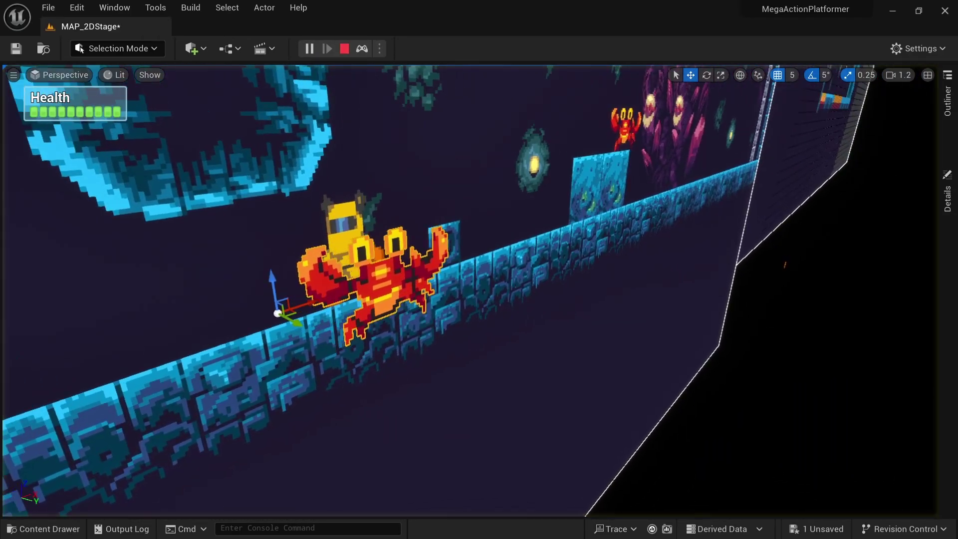
pyautogui.moveTo(479, 290); pyautogui.dragTo(449, 279, button='right')
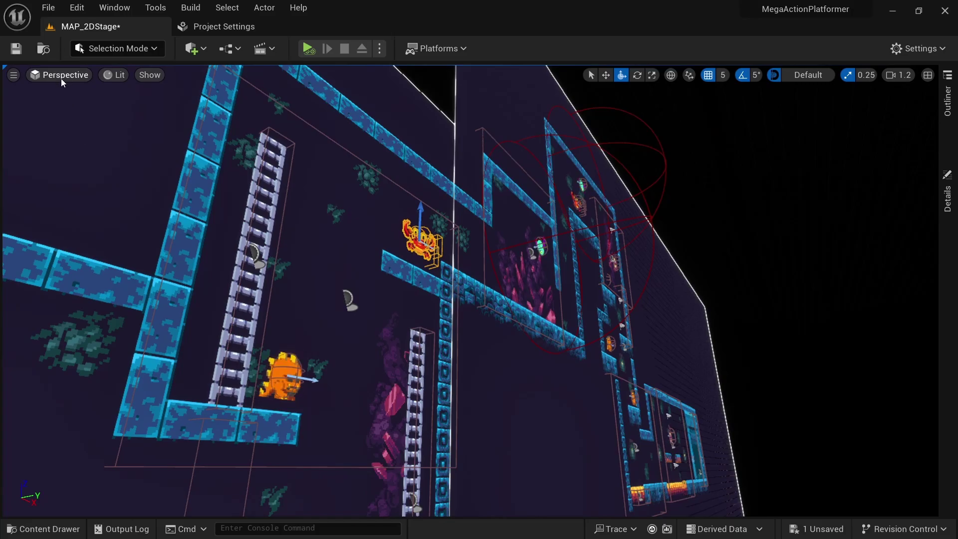
# Switch the MAP_2DStage viewport to the orthographic Right view with Lit shading and frame the area around the selected crab.
pyautogui.click(61, 78)
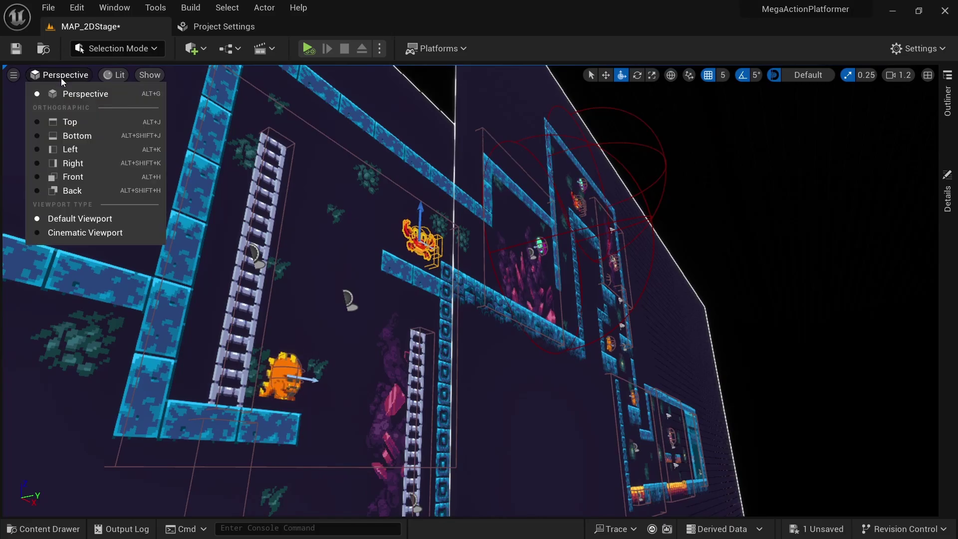
pyautogui.click(109, 164)
pyautogui.moveTo(731, 305); pyautogui.dragTo(464, 325, button='right')
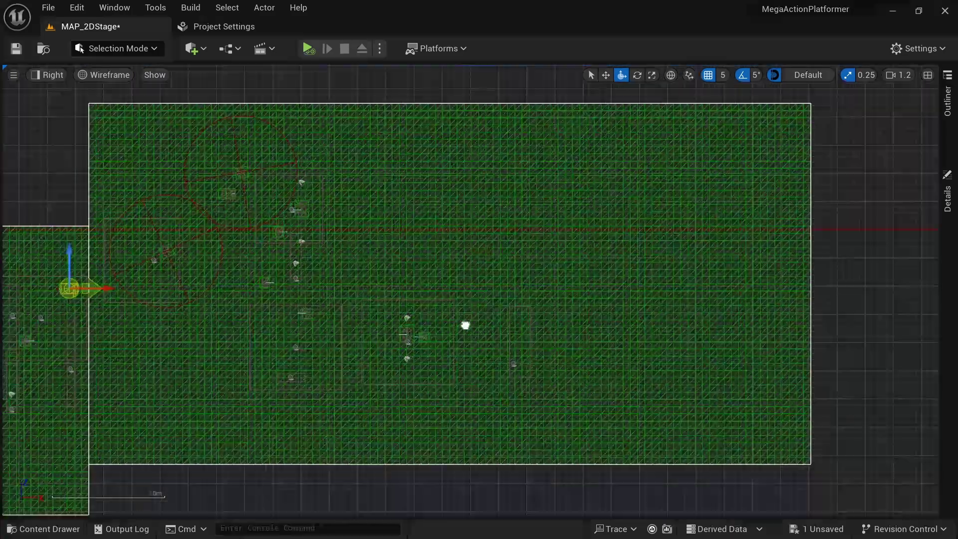
pyautogui.scroll(3, 150, 339)
pyautogui.moveTo(55, 344); pyautogui.dragTo(340, 295, button='right')
pyautogui.scroll(1, 280, 284)
pyautogui.moveTo(227, 272); pyautogui.dragTo(492, 276, button='right')
pyautogui.click(92, 75)
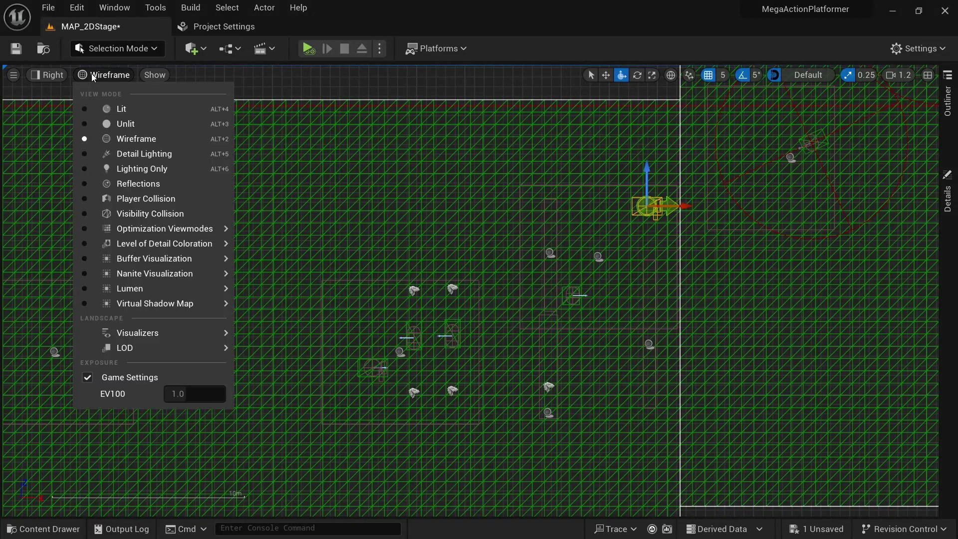
pyautogui.click(200, 110)
pyautogui.moveTo(250, 171); pyautogui.dragTo(479, 100, button='right')
# Set the MAP_Dungeon viewport to the orthographic Top view with Lit shading and frame the dungeon room.
pyautogui.click(70, 74)
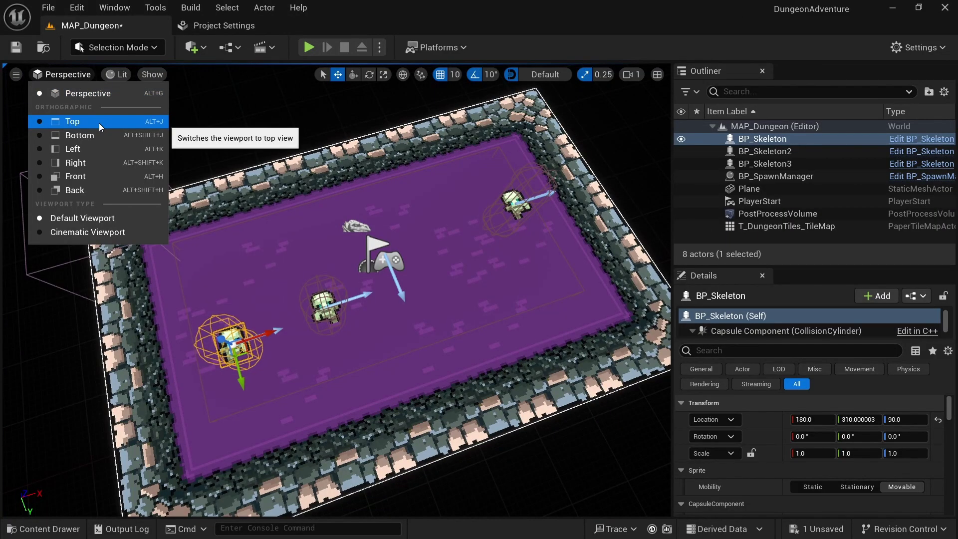
pyautogui.click(99, 122)
pyautogui.click(122, 79)
pyautogui.click(146, 125)
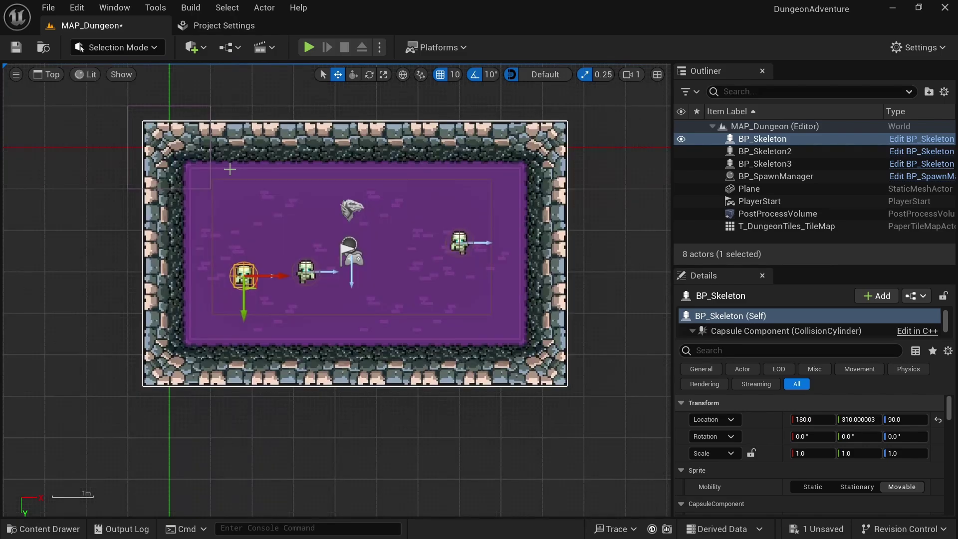
pyautogui.scroll(4, 350, 249)
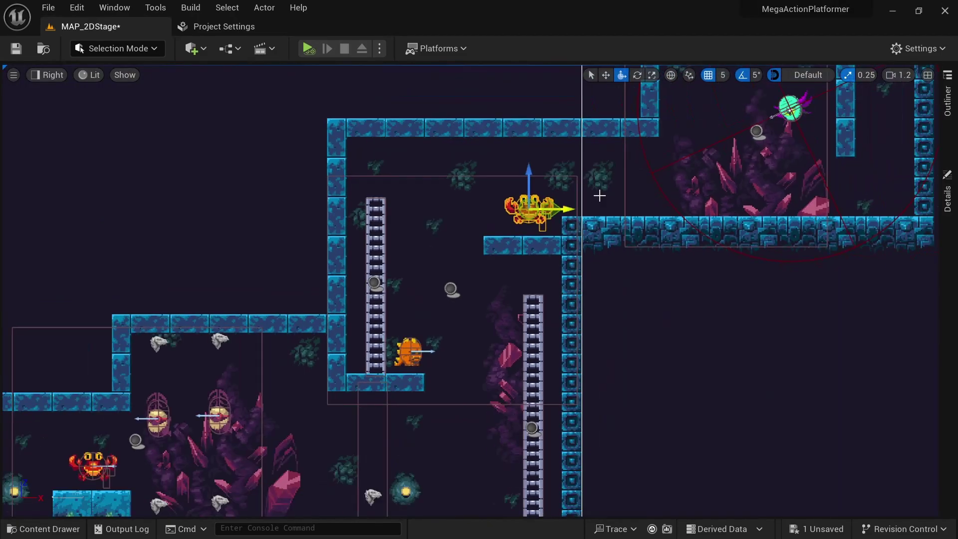
# Examine the enemy and platform layout across MAP_2DStage in the right view, from the crab's ledge to the lava rooms.
pyautogui.moveTo(600, 195); pyautogui.dragTo(281, 382, button='right')
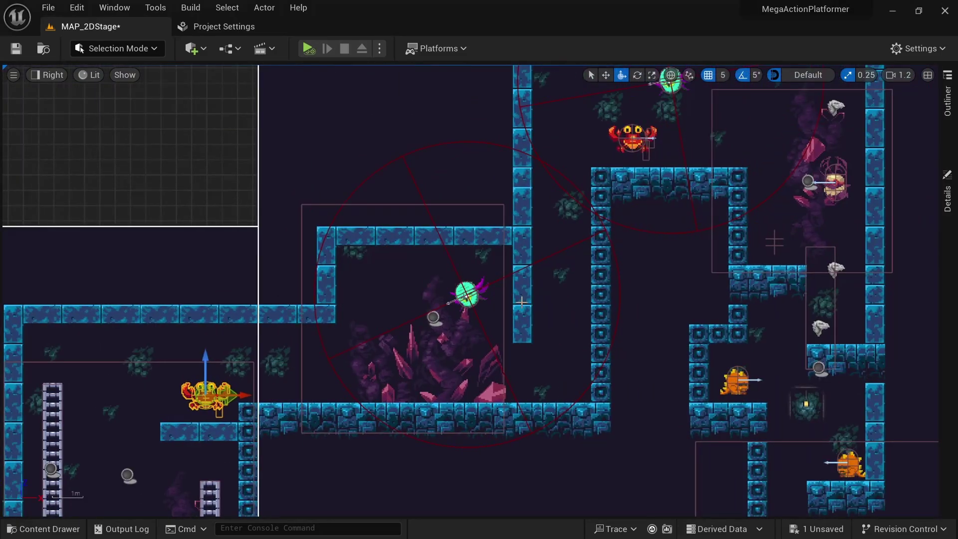
pyautogui.moveTo(608, 301); pyautogui.dragTo(158, 169, button='right')
pyautogui.scroll(4, 260, 264)
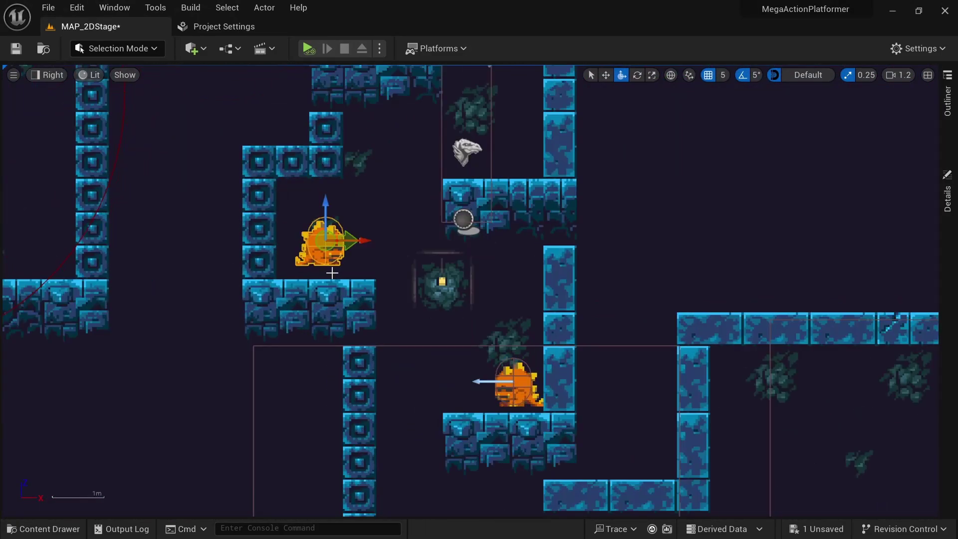
pyautogui.moveTo(435, 313); pyautogui.dragTo(293, 143, button='right')
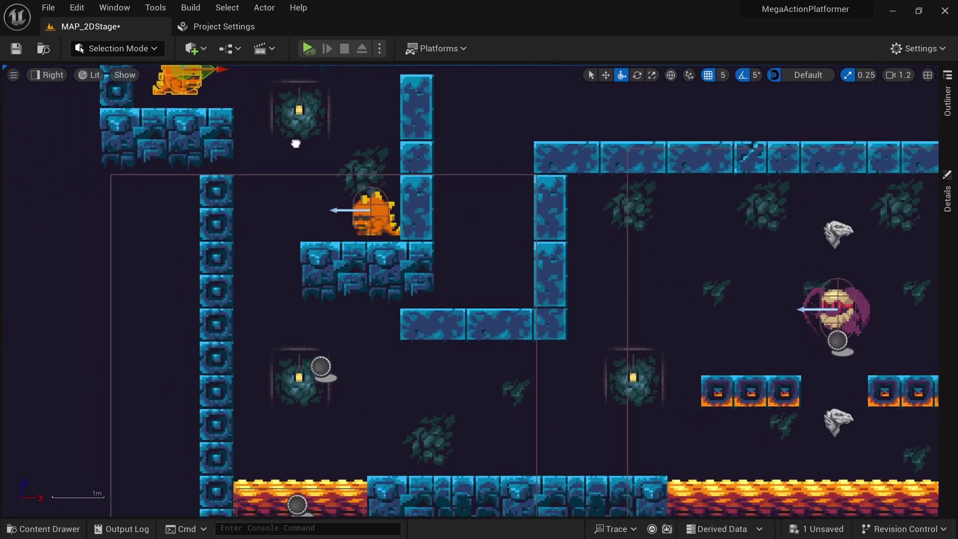
pyautogui.moveTo(727, 278); pyautogui.dragTo(621, 387, button='right')
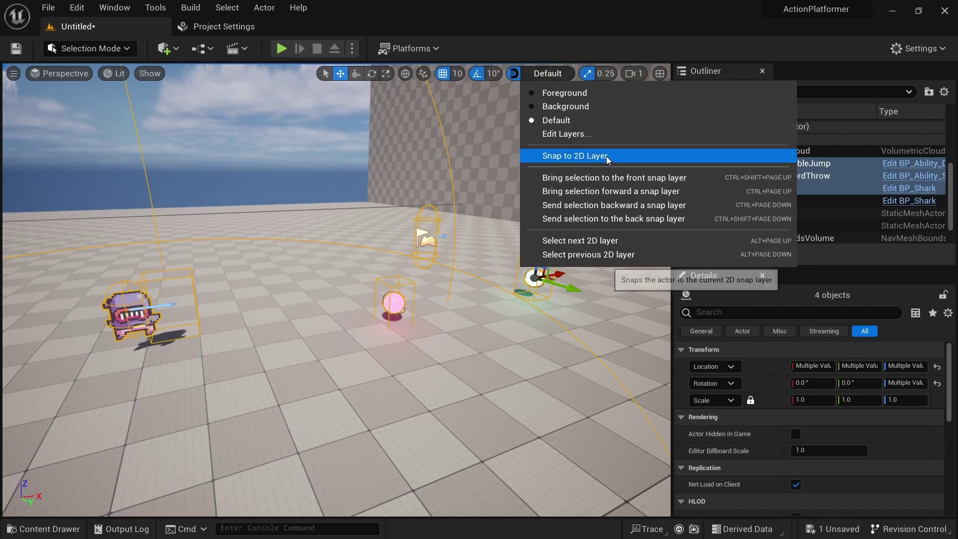
# Snap the four selected actors, including BP_Shark and both ability pickups, to the Default 2D layer and start a playtest.
pyautogui.click(606, 155)
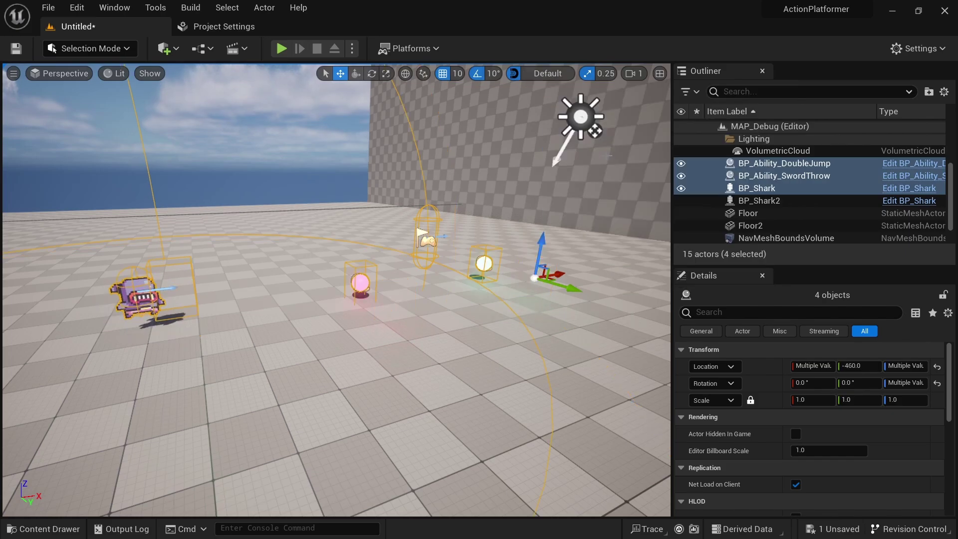
pyautogui.click(282, 49)
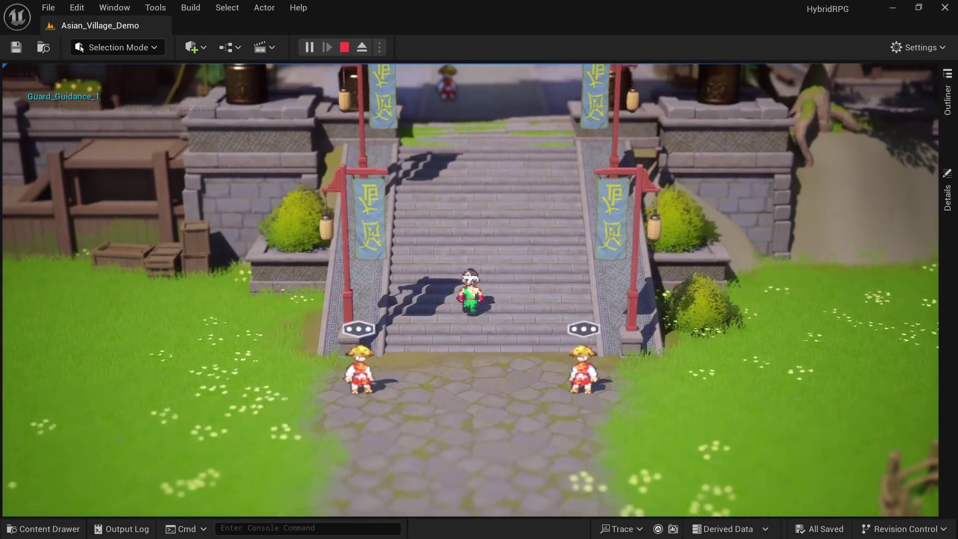
# Walk the player character up the stairs, through the gate and to the right across the plaza in the Asian_Village_Demo playtest.
pyautogui.press('w')
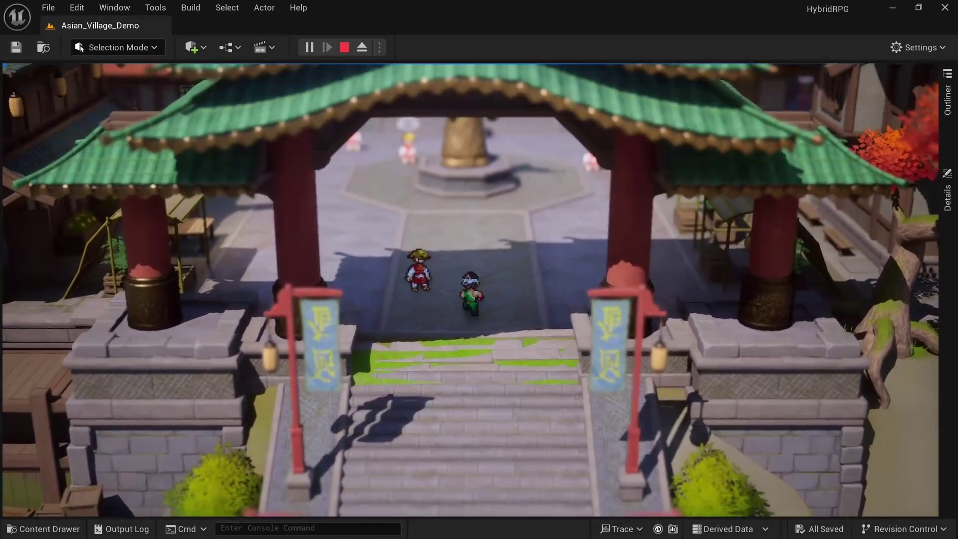
pyautogui.press('d')
pyautogui.press('d')
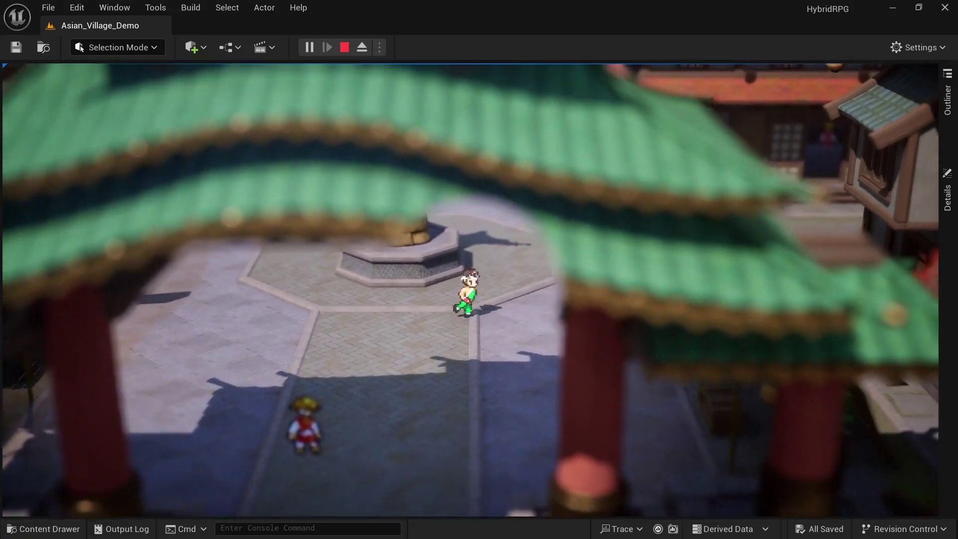